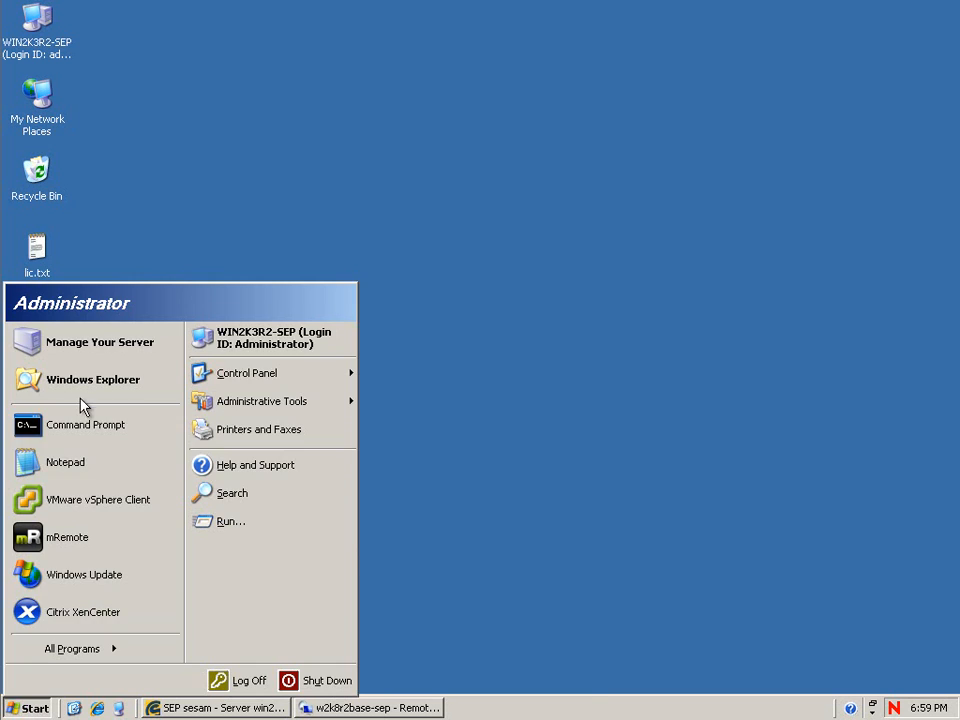
# Use nslookup to confirm w2k8r2-sep.sepdom.lz and 192.168.211.81 resolve to each other.
pyautogui.write('nslookup')
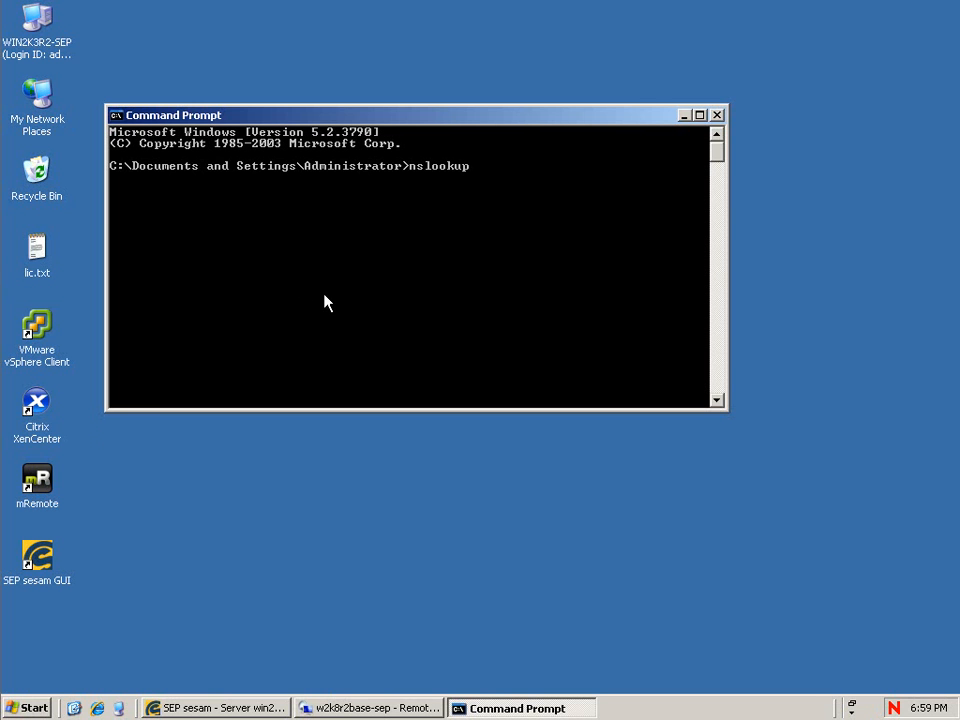
pyautogui.press('Return')
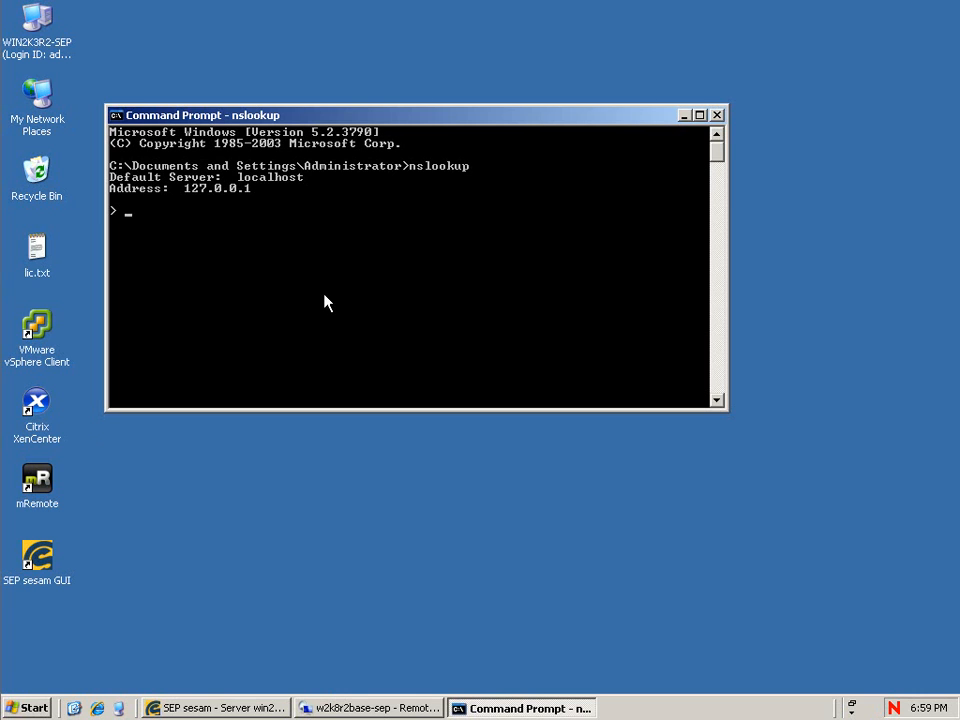
pyautogui.write('w2k8r2-sep.sepdom.lz')
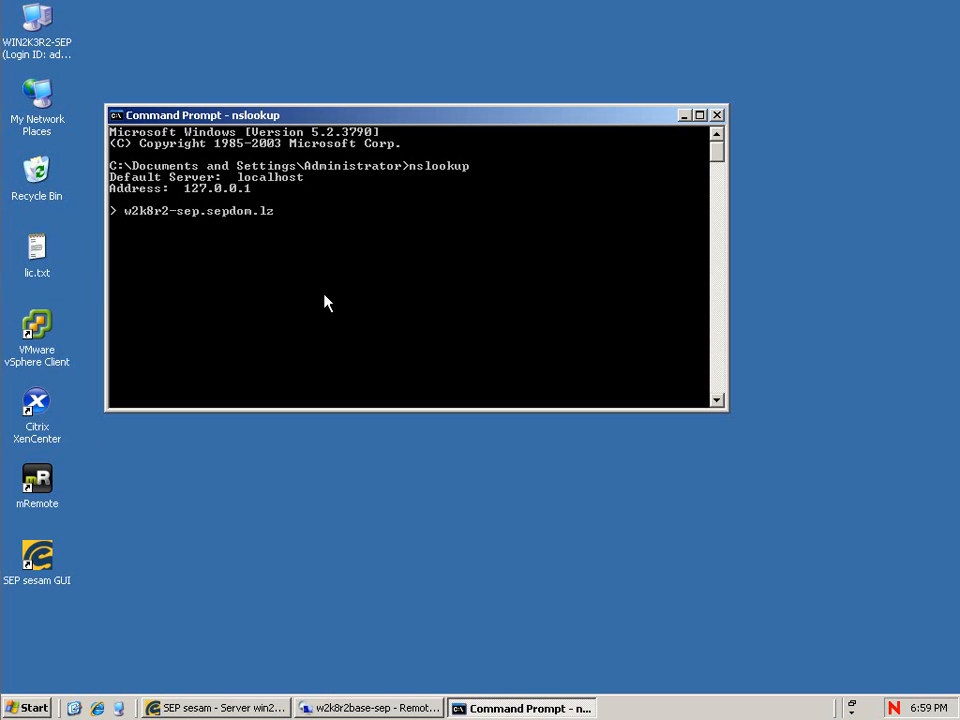
pyautogui.press('Return')
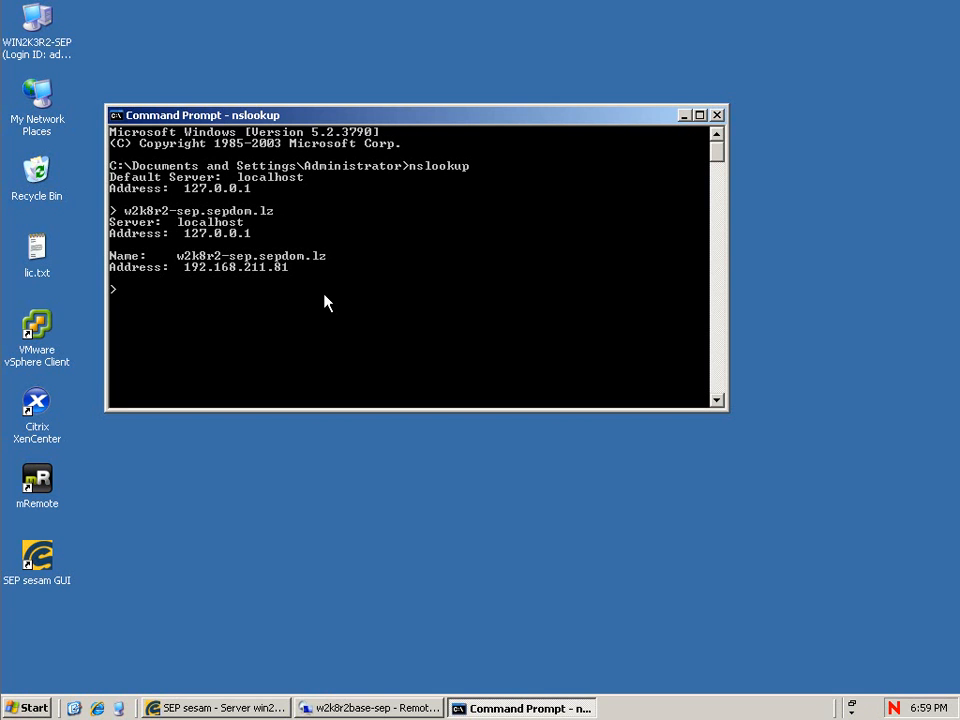
pyautogui.write('192.168.211.82')
pyautogui.press('BackSpace')
pyautogui.write('1')
pyautogui.press('Return')
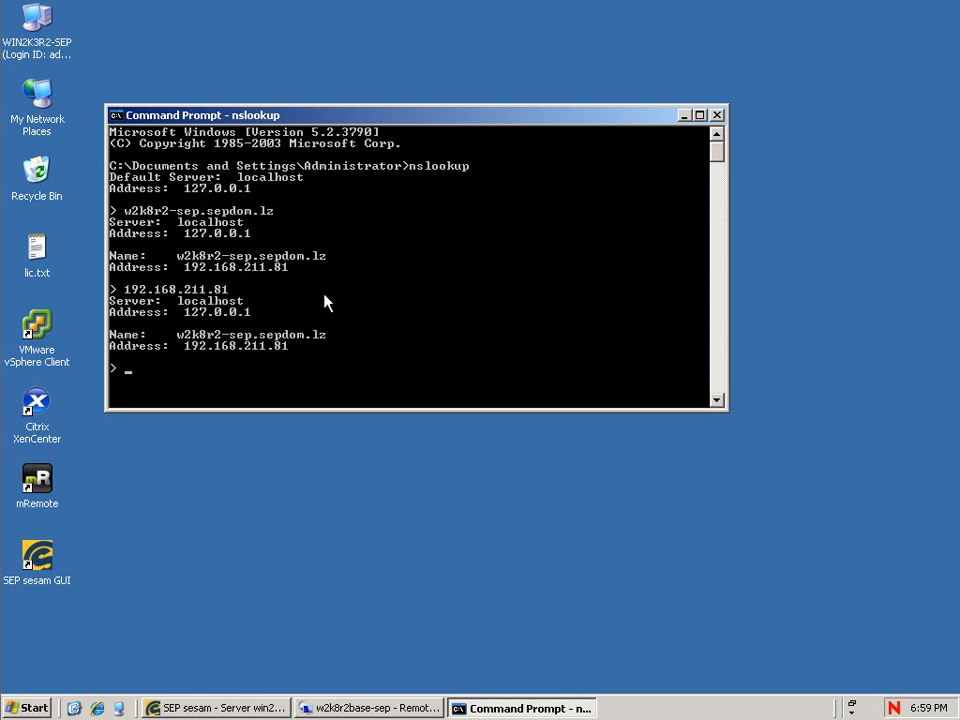
# Exit nslookup and close the Command Prompt window.
pyautogui.write('exit')
pyautogui.press('Return')
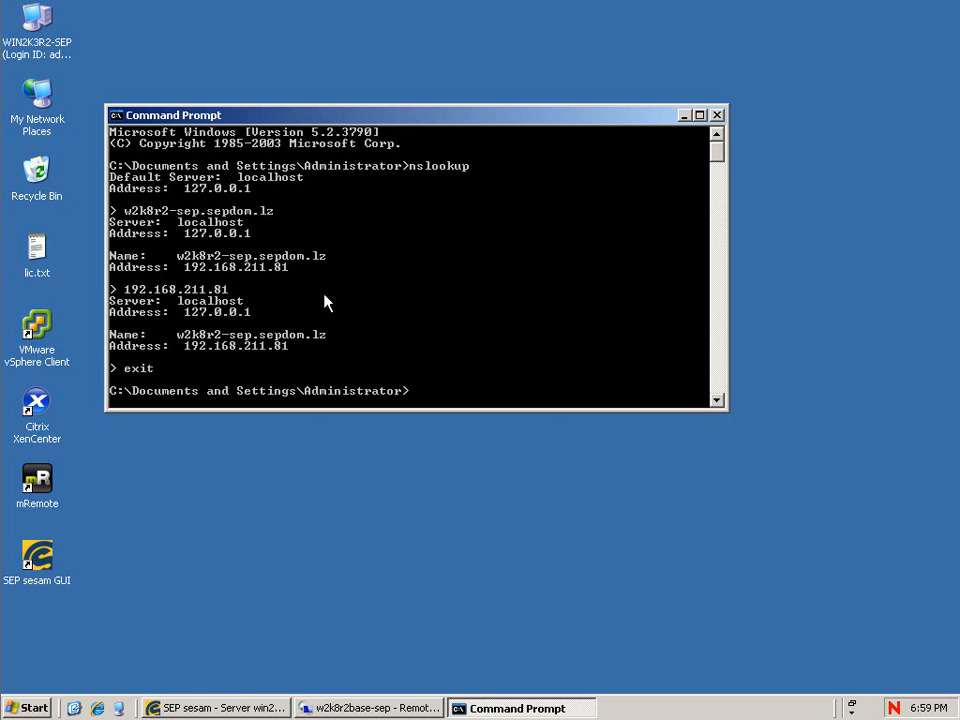
pyautogui.write('exit')
pyautogui.press('Return')
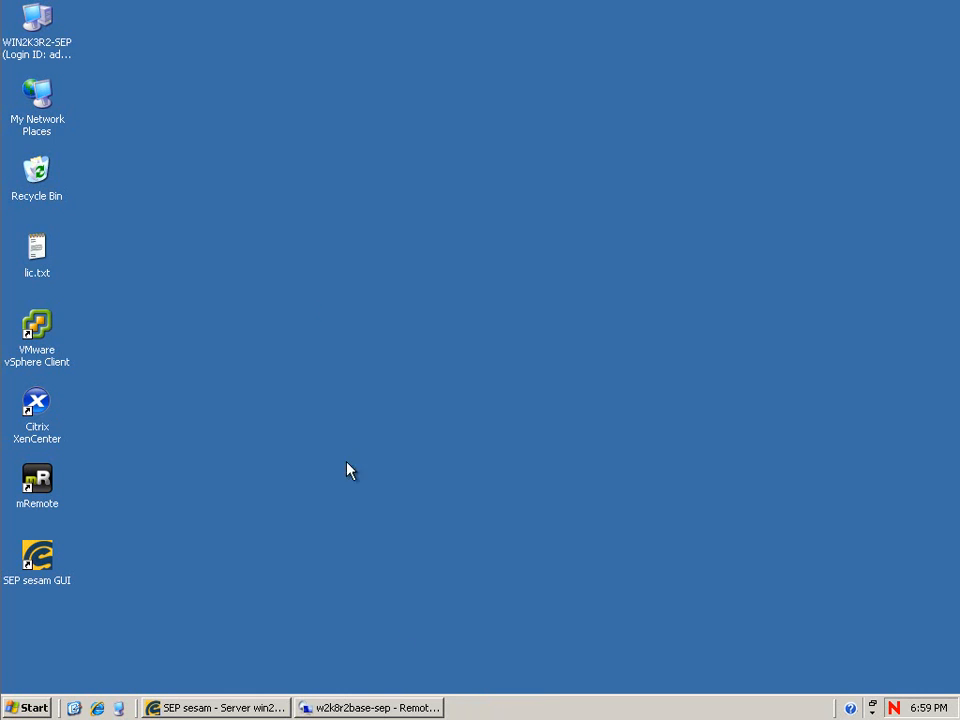
# In the w2k8r2base-sep remote session, open Command Prompt from the Start menu.
pyautogui.click(388, 707)
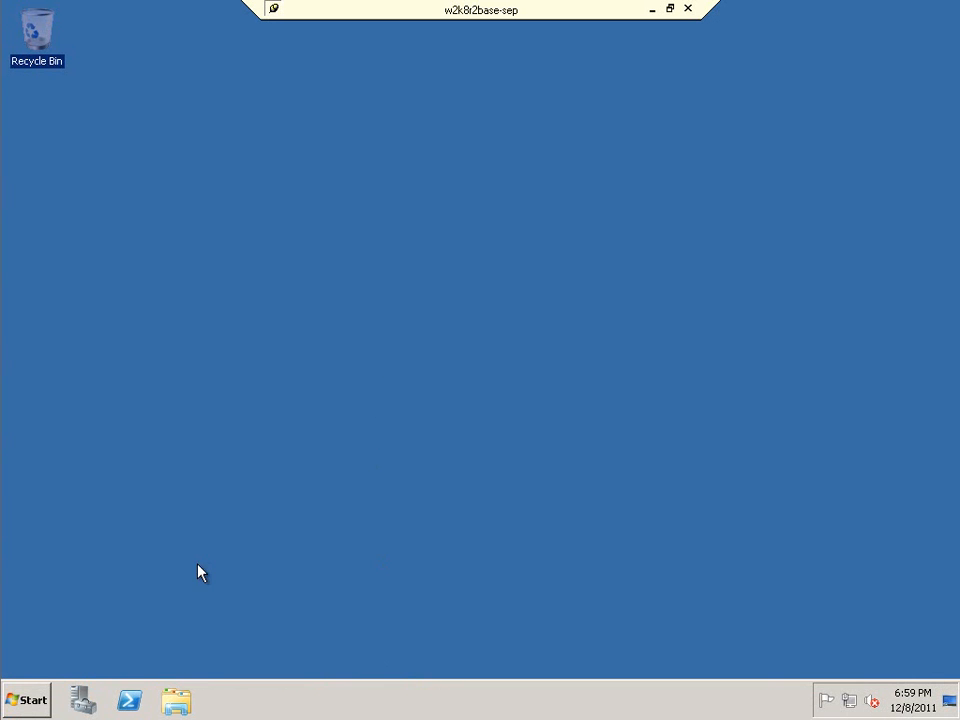
pyautogui.click(30, 699)
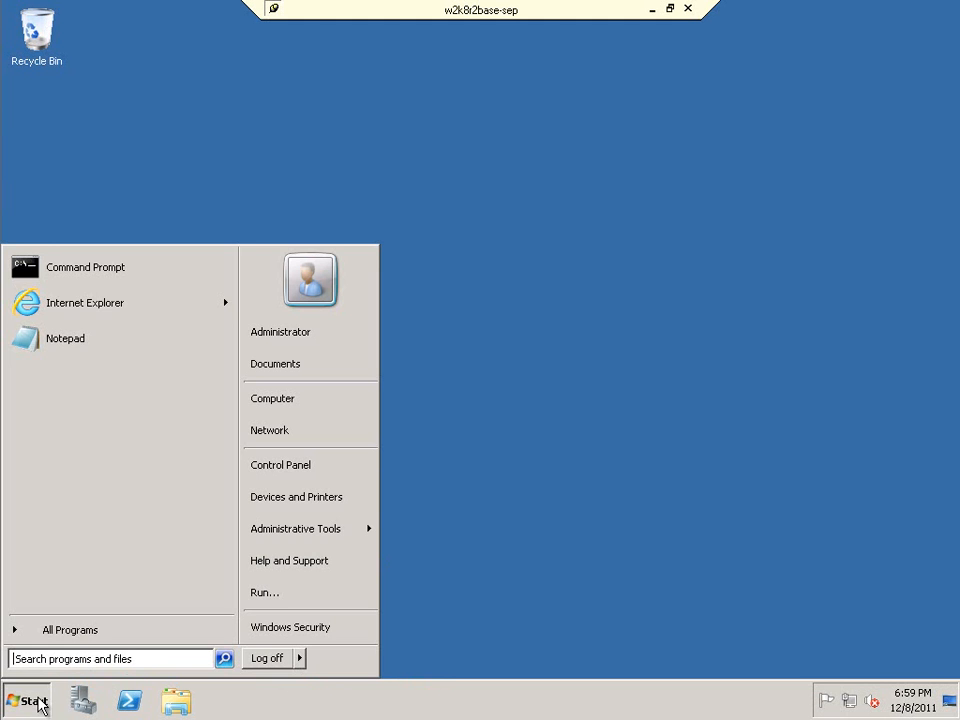
pyautogui.click(60, 266)
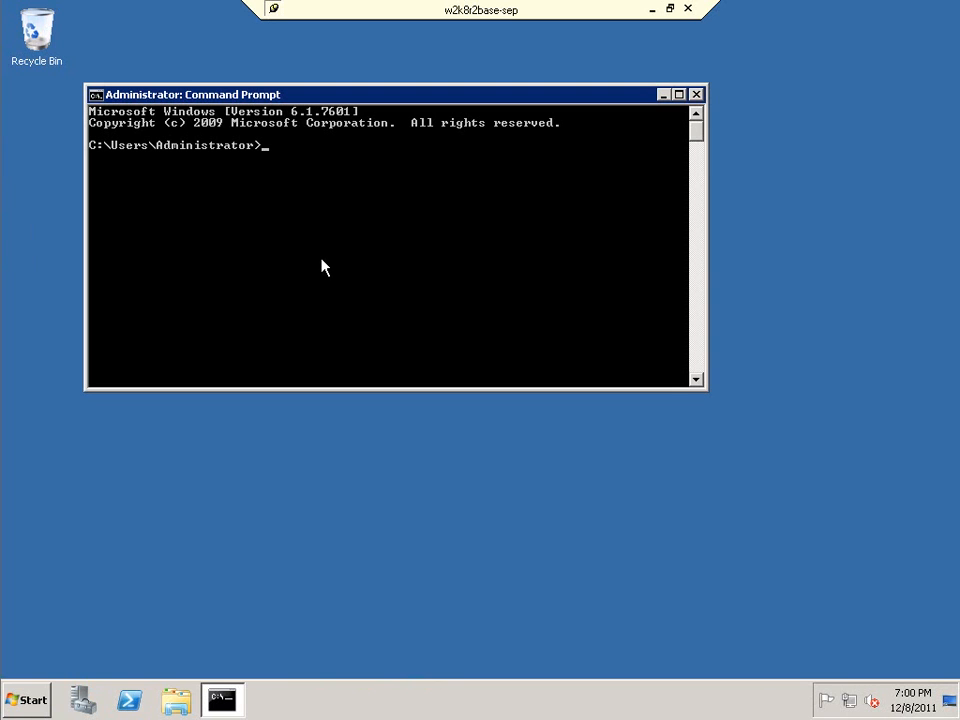
# Use nslookup to confirm win2k3r2-sep.sepdom.lz and 192.168.211.72 resolve to each other.
pyautogui.write('nslookup')
pyautogui.press('Return')
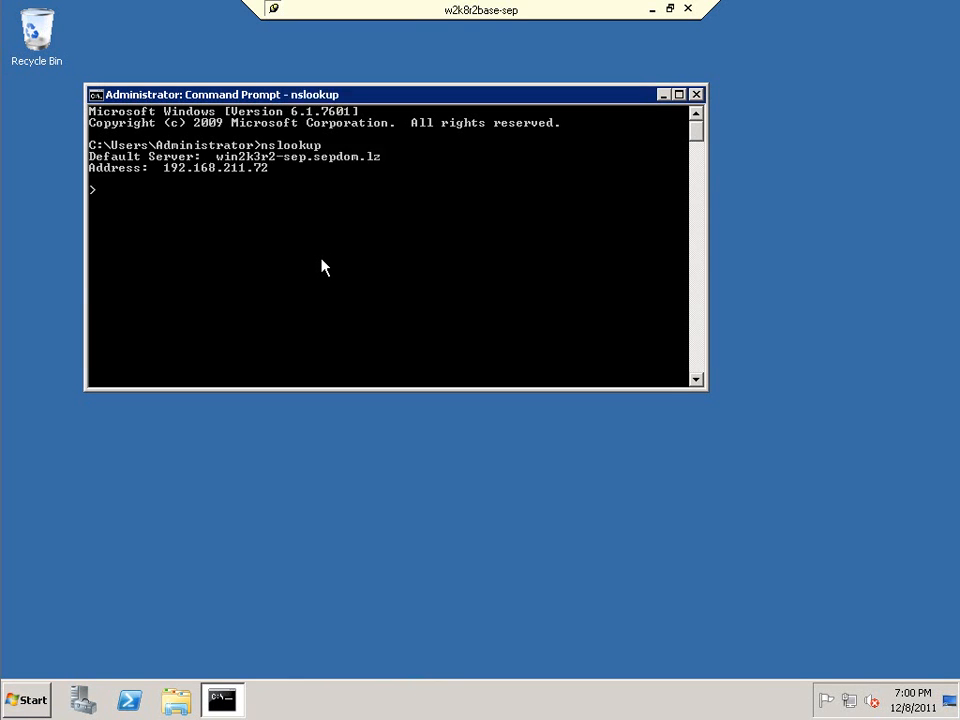
pyautogui.write('win2k3r2-sep.sepdoml')
pyautogui.press('BackSpace')
pyautogui.write('.lz')
pyautogui.press('Return')
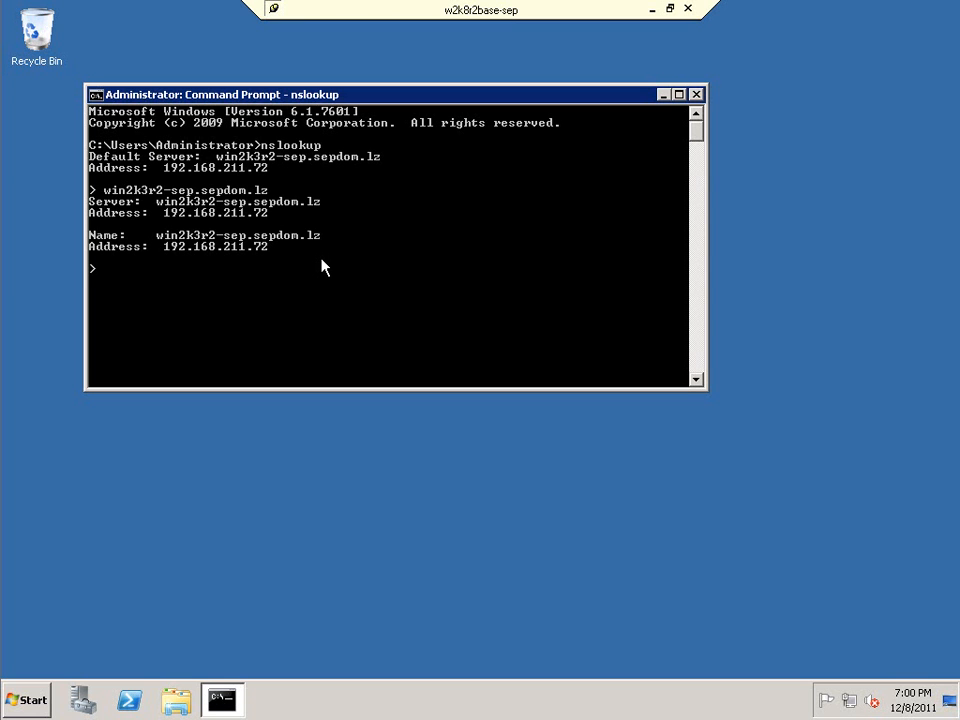
pyautogui.write('192.168.211.72')
pyautogui.press('Return')
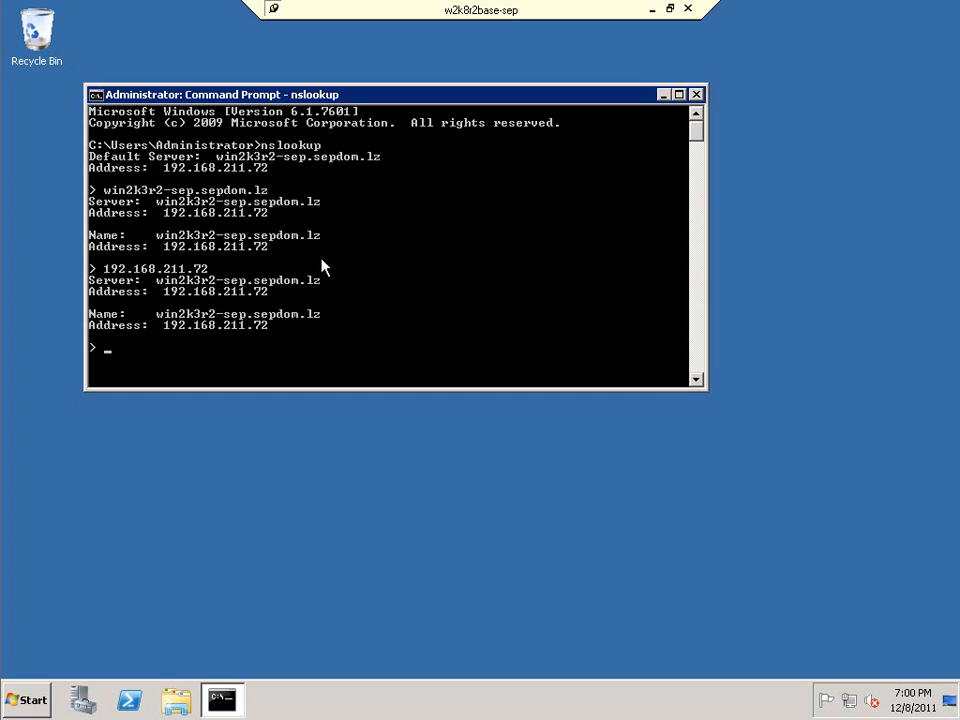
# Exit nslookup and close the Command Prompt window.
pyautogui.write('exit')
pyautogui.press('Return')
pyautogui.write('exit')
pyautogui.press('Return')
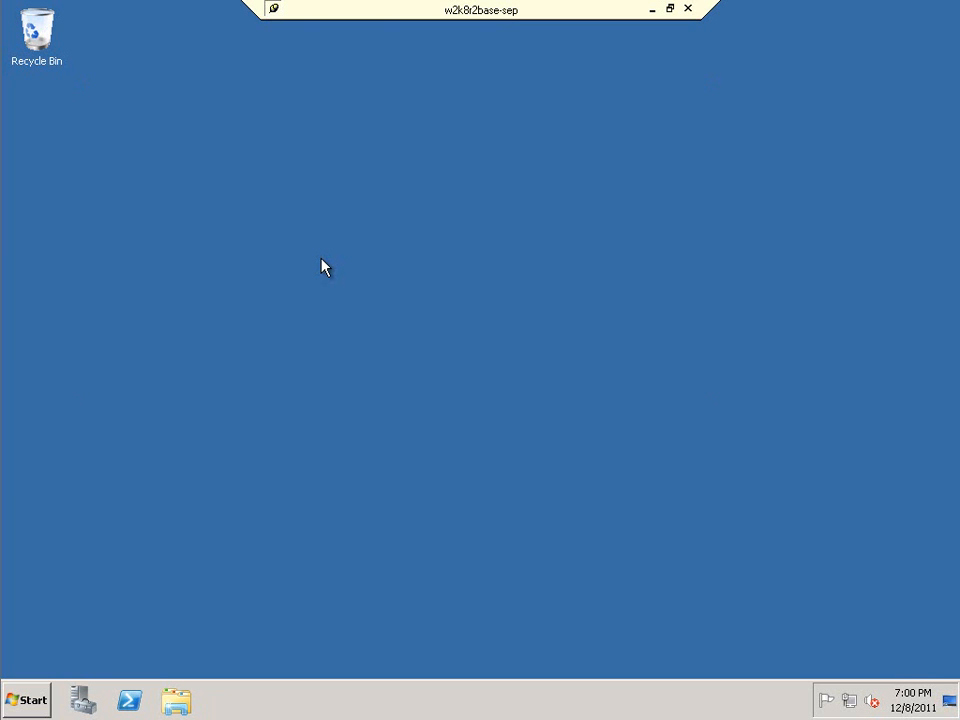
# Launch Internet Explorer and go to sepusa.com.
pyautogui.click(38, 701)
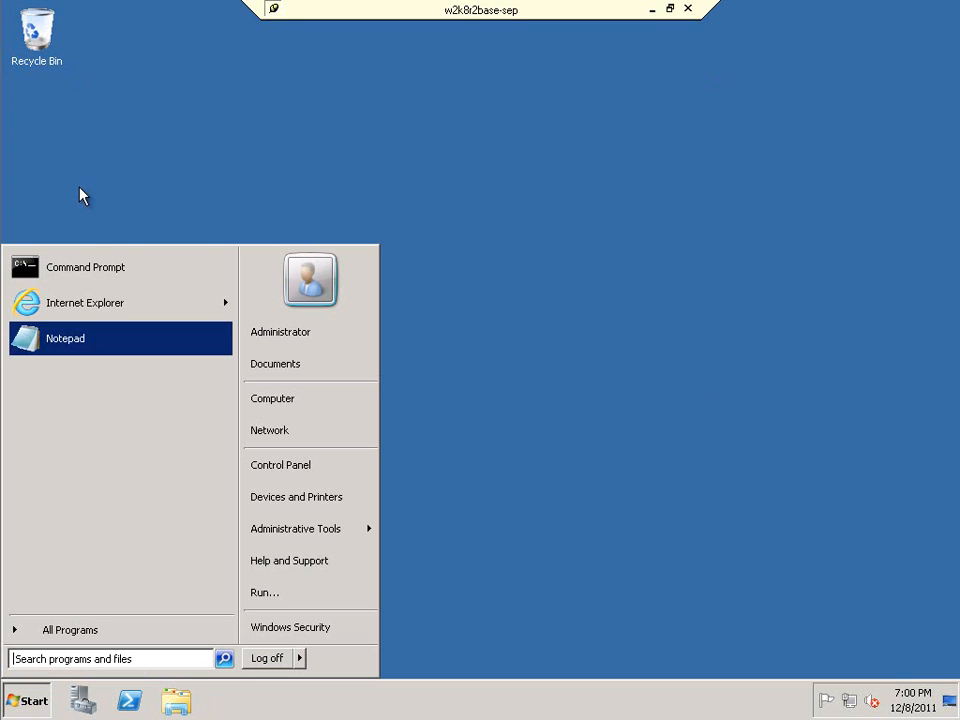
pyautogui.click(88, 304)
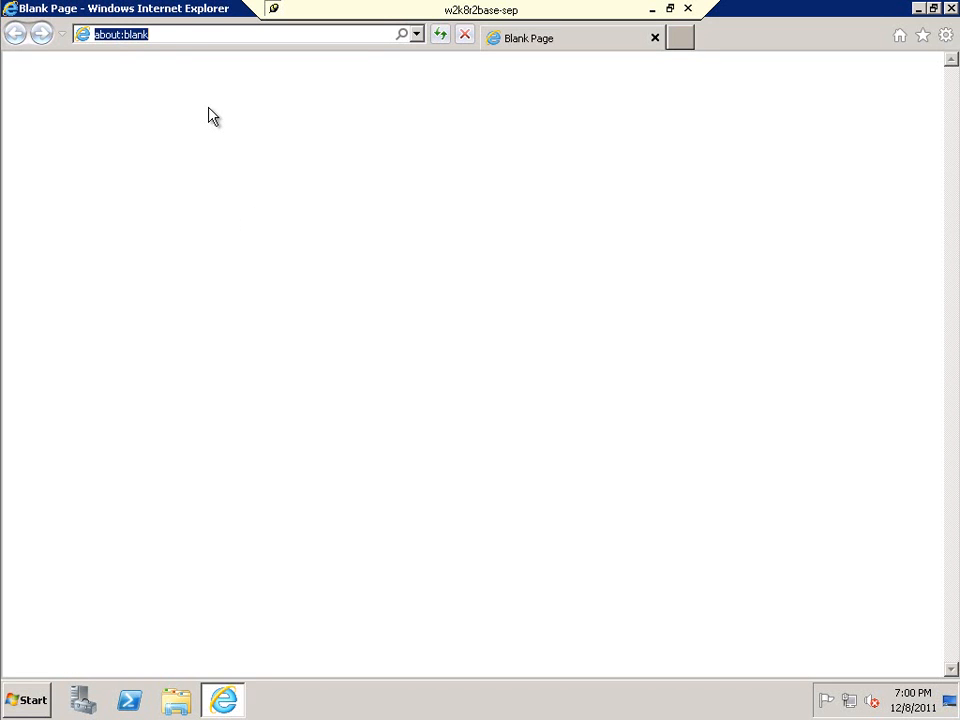
pyautogui.click(174, 37)
pyautogui.moveTo(174, 37); pyautogui.dragTo(75, 31)
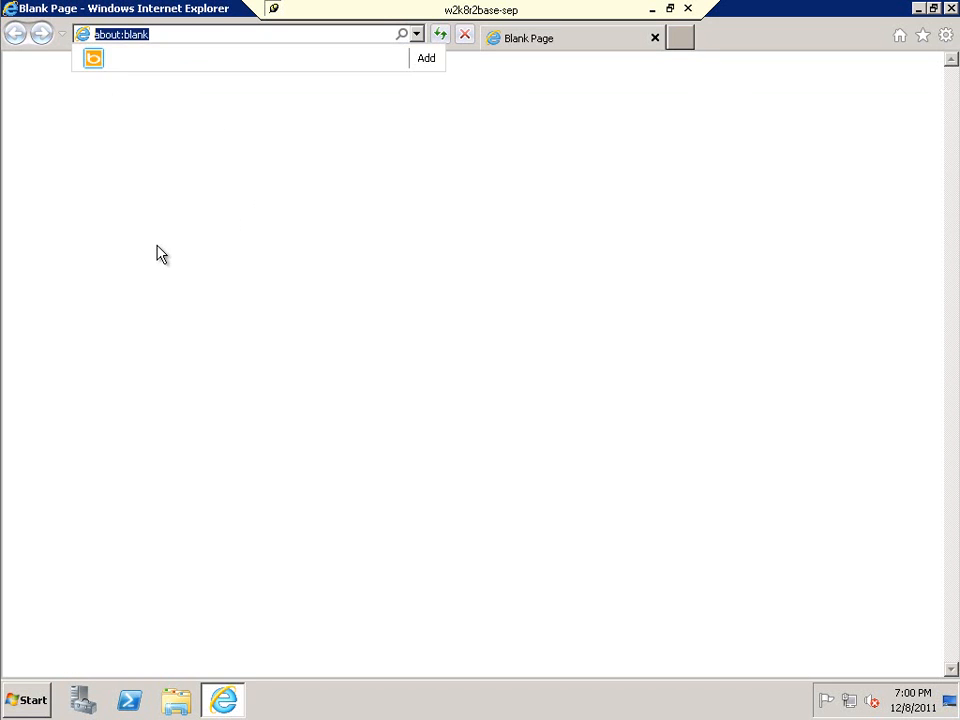
pyautogui.write('sepusa.com')
pyautogui.press('Return')
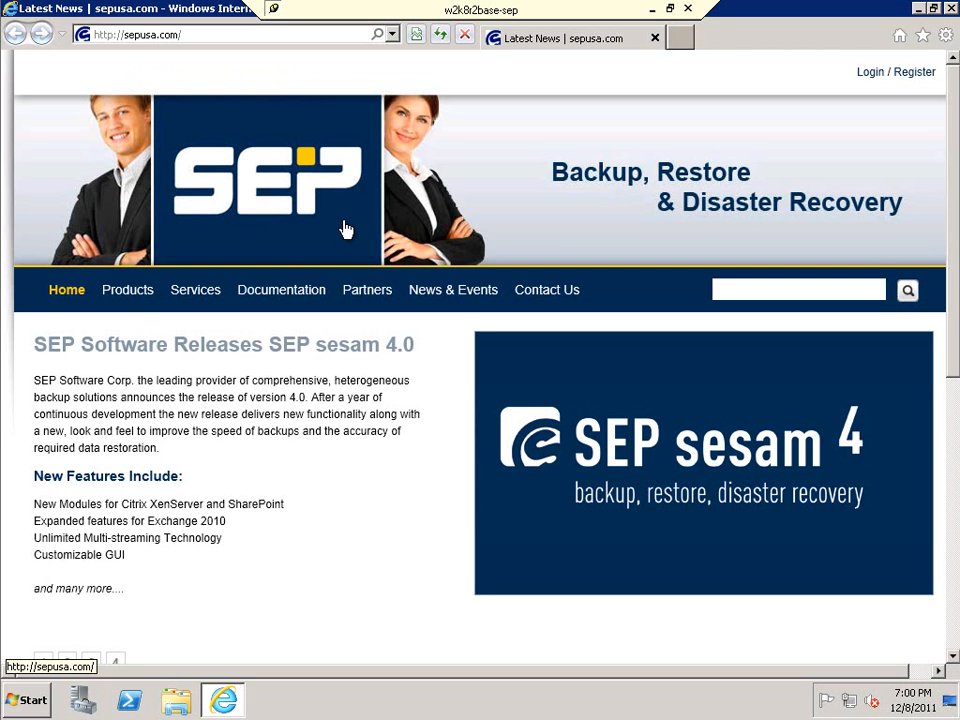
# Go through Products to the Download Trial page showing the Windows 32/64-bit links.
pyautogui.click(130, 292)
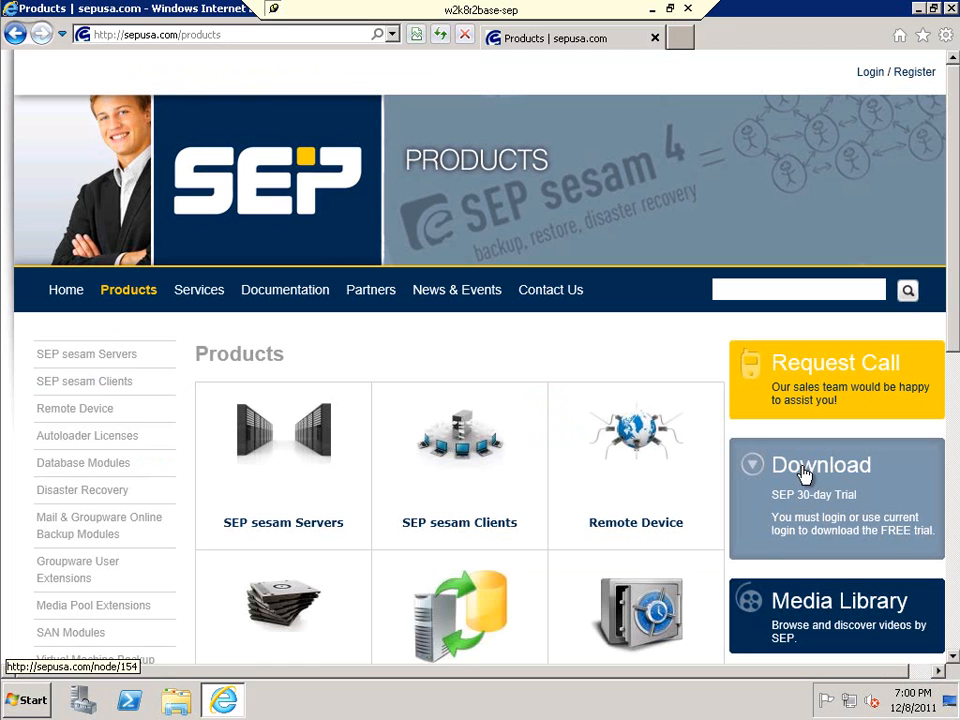
pyautogui.click(804, 474)
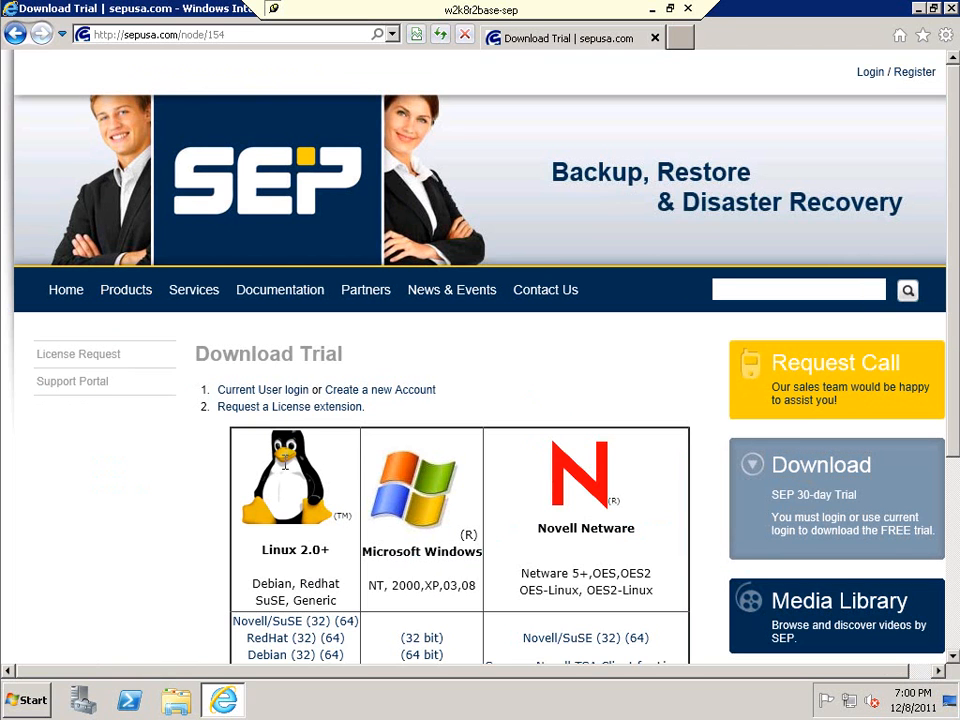
pyautogui.scroll(-2, 375, 465)
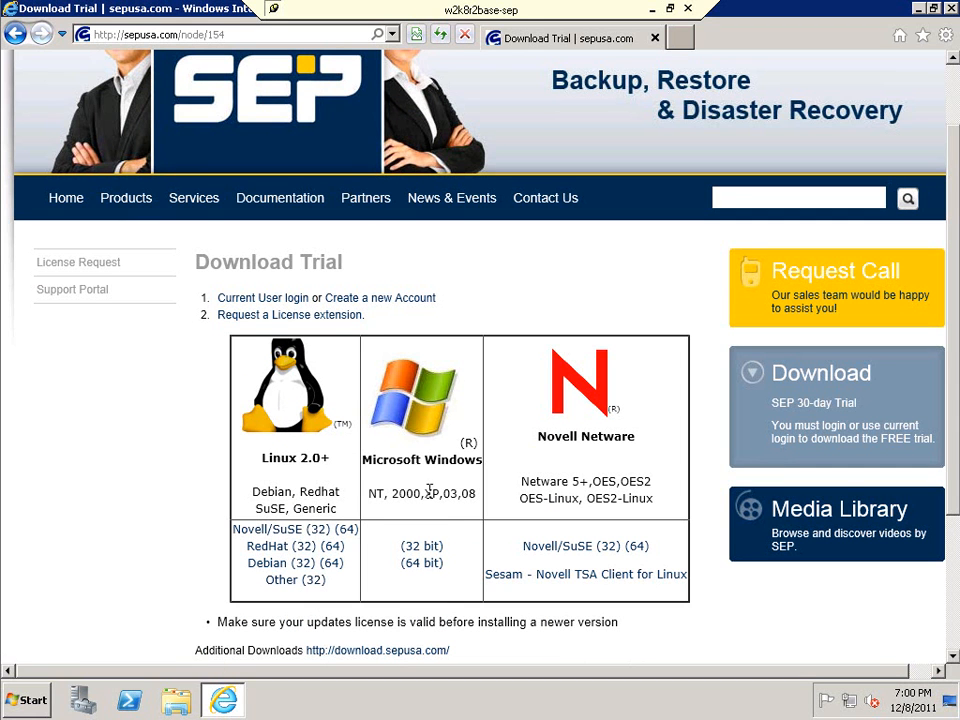
# Open the Windows 64-bit downloads and log in with the account's user name and password.
pyautogui.click(425, 565)
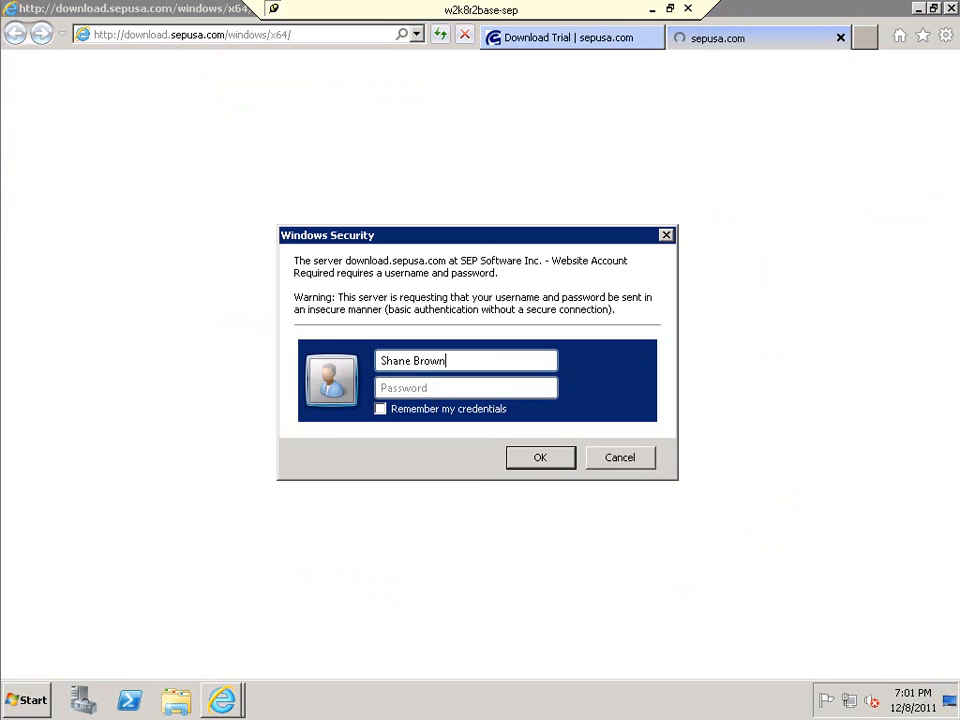
pyautogui.press('Tab')
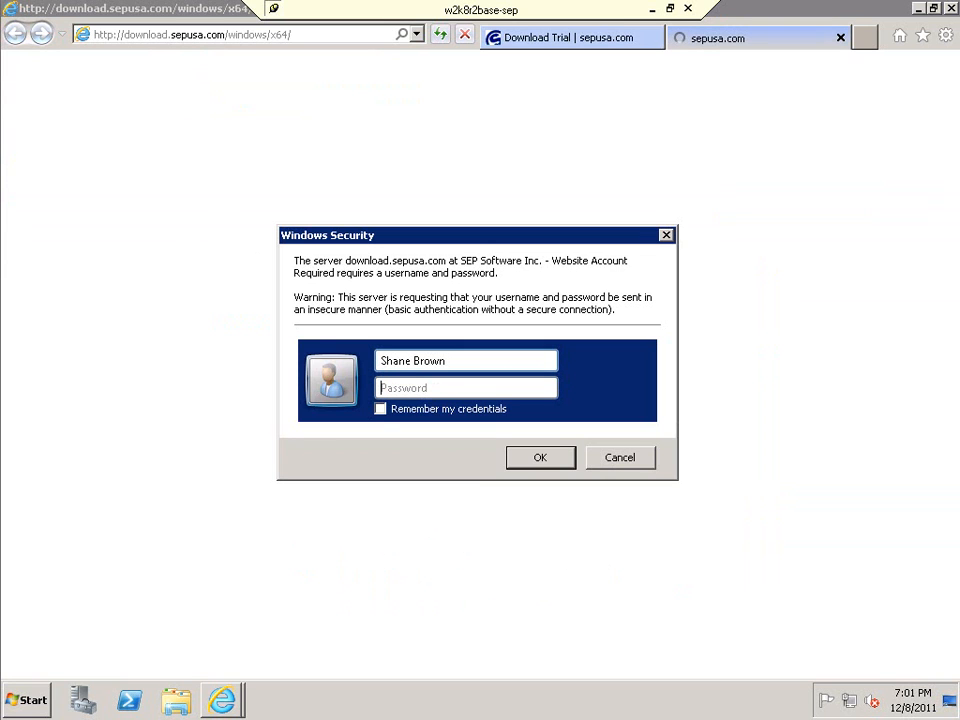
pyautogui.write('•••••••••')
pyautogui.press('Return')
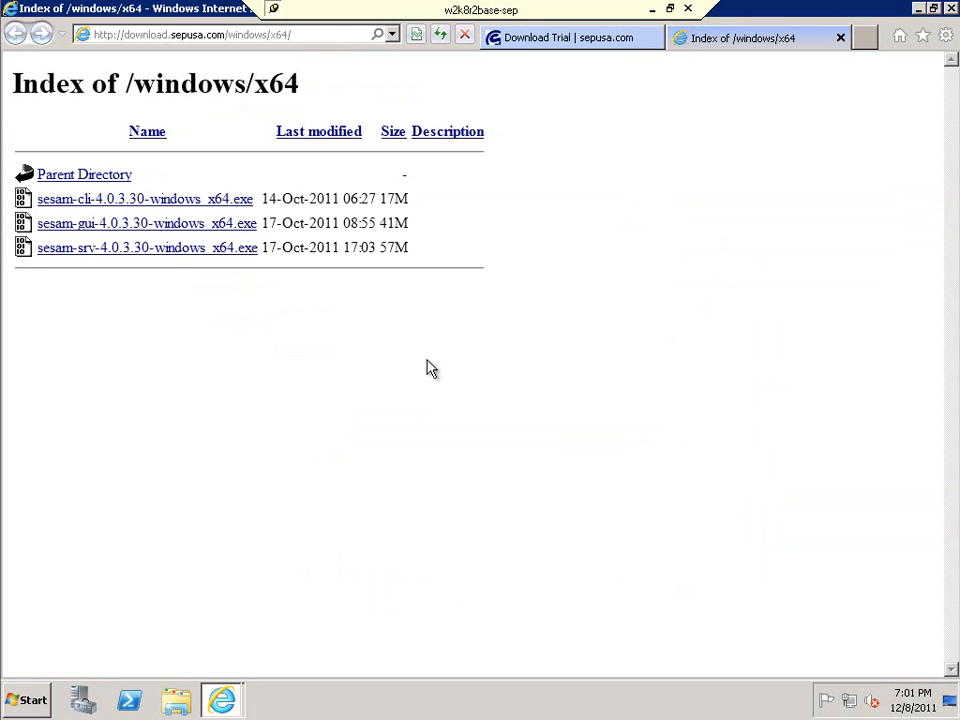
# Save sesam-cli-4.0.3.30-windows_x64.exe to disk and show the downloads list.
pyautogui.click(155, 203)
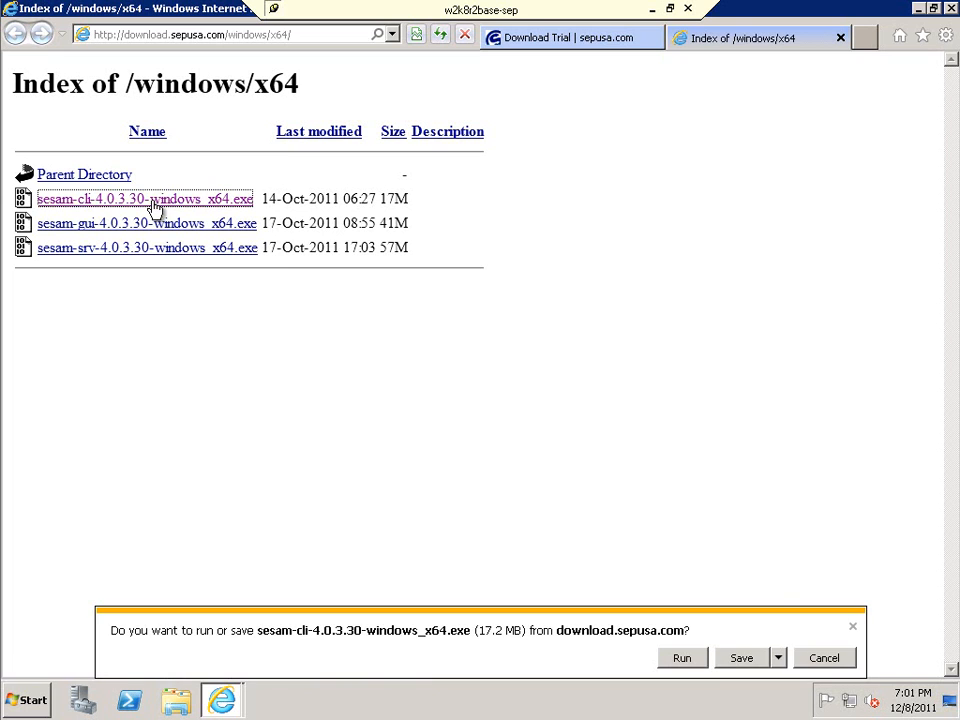
pyautogui.click(737, 663)
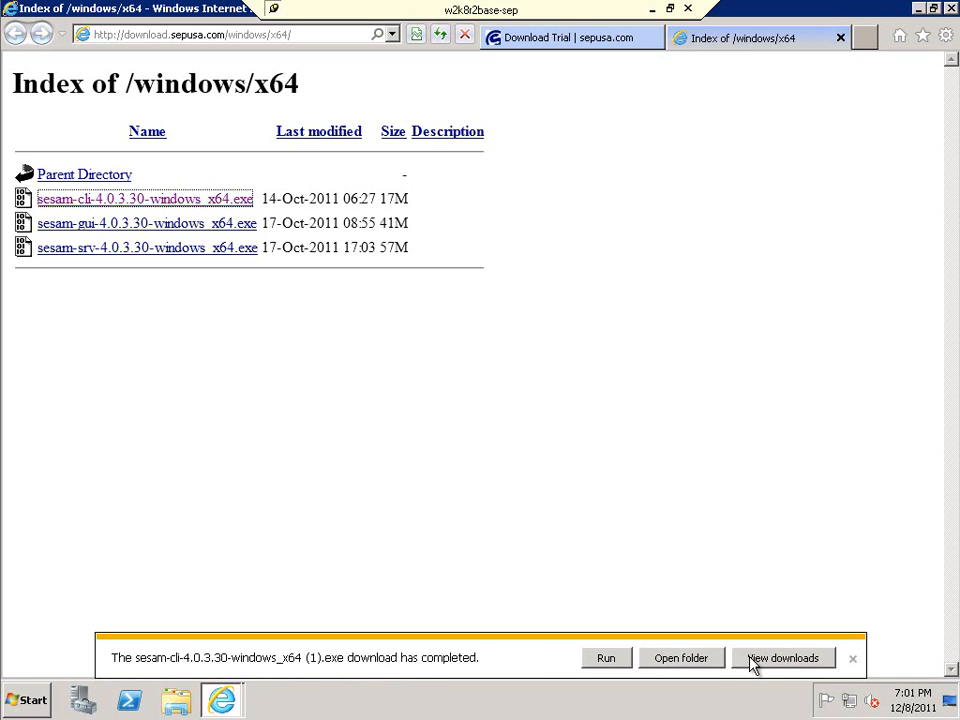
pyautogui.click(783, 658)
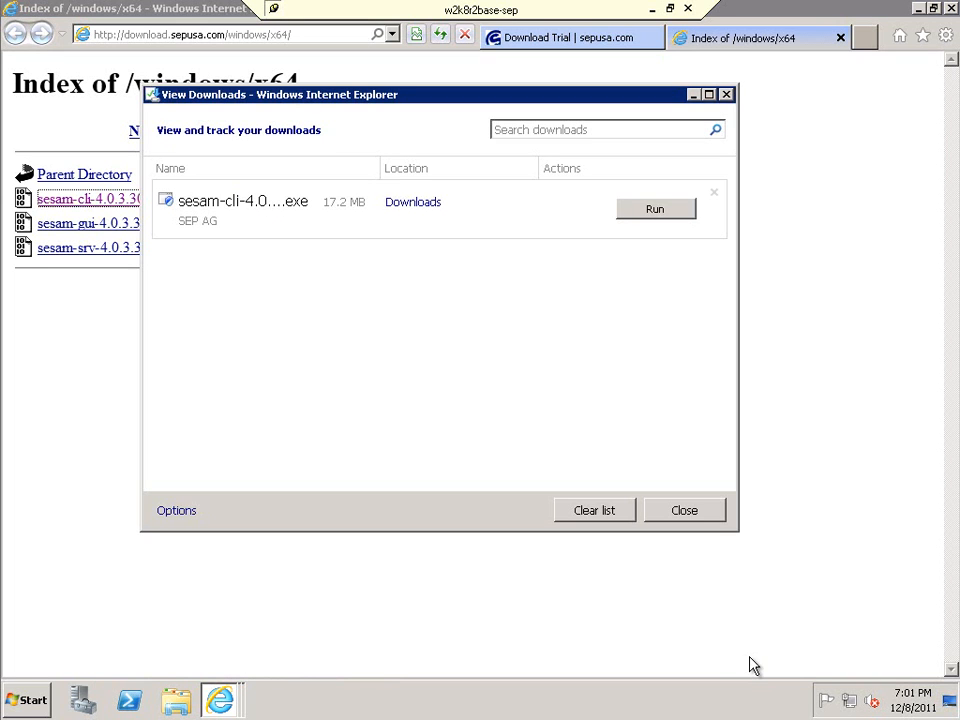
# Run the client installer, extract it, choose English and accept the licence.
pyautogui.click(649, 215)
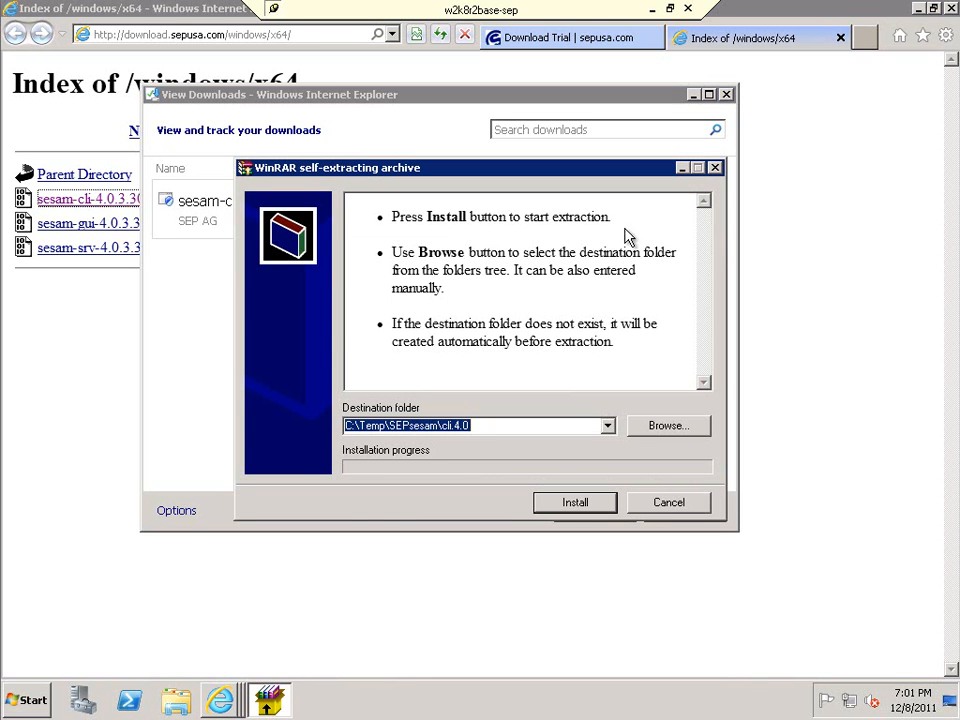
pyautogui.click(569, 512)
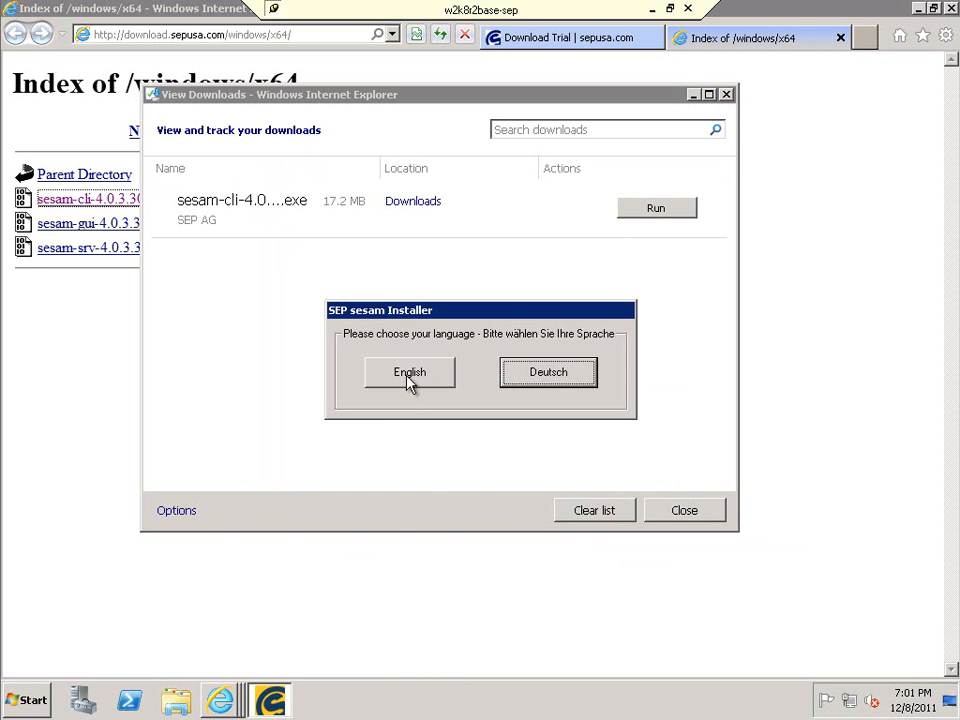
pyautogui.click(408, 375)
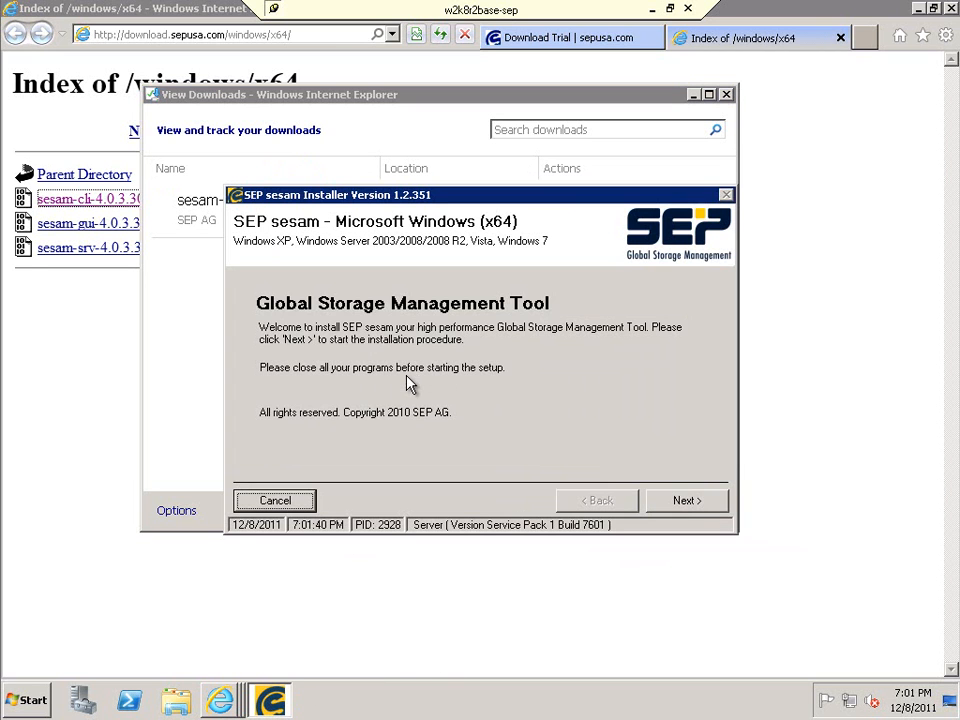
pyautogui.click(684, 502)
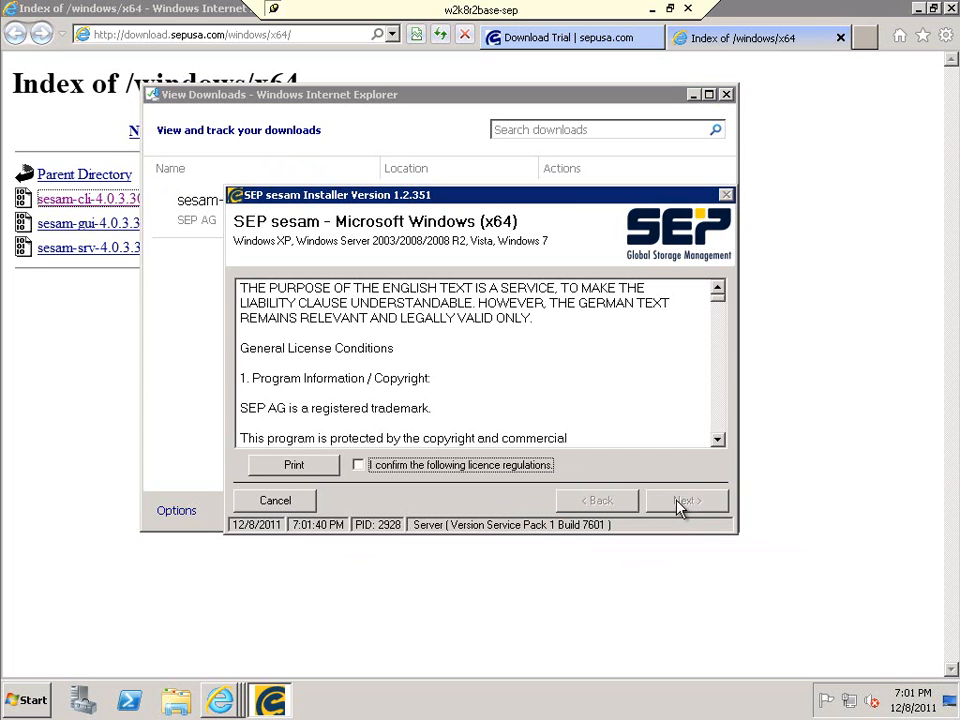
pyautogui.click(440, 466)
pyautogui.click(684, 500)
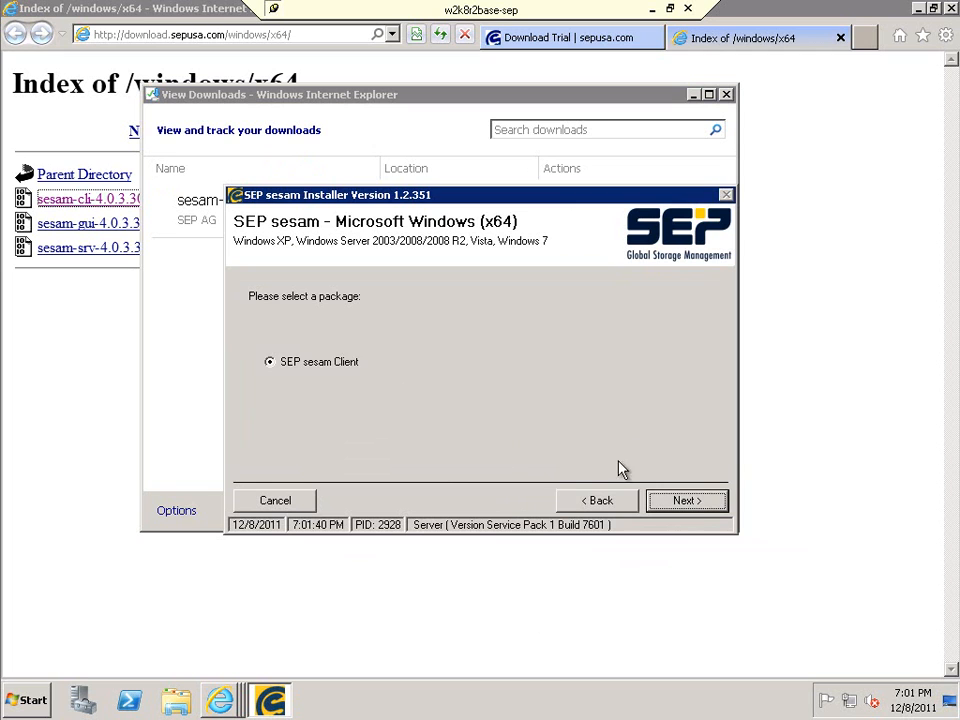
# Keep SEP sesam Client, install to C:\Program Files\SEPsesam and create that folder.
pyautogui.click(692, 506)
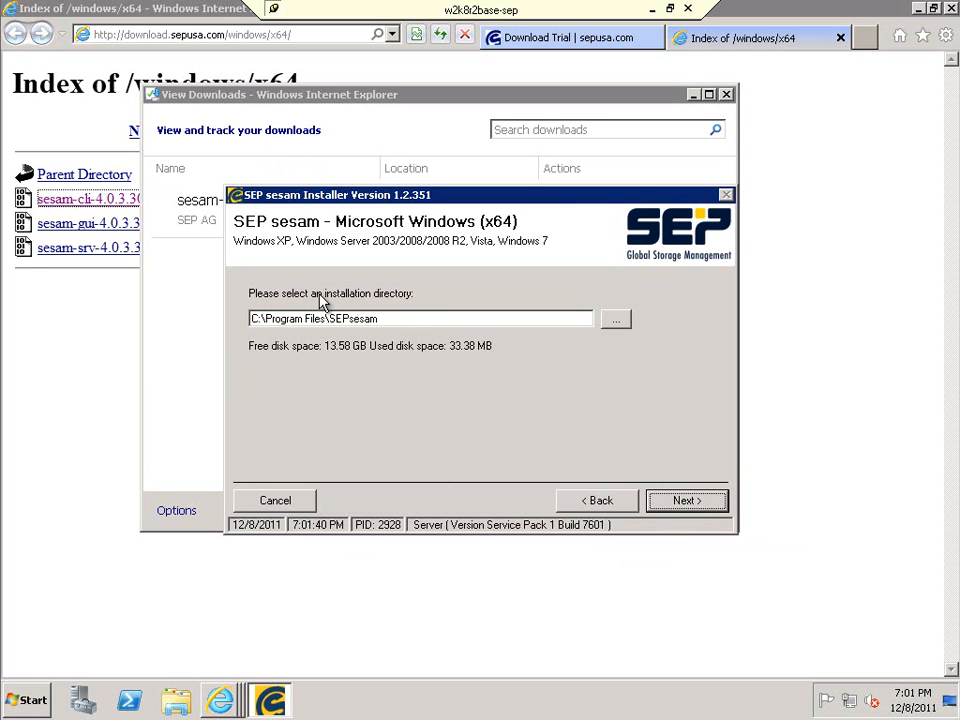
pyautogui.click(700, 513)
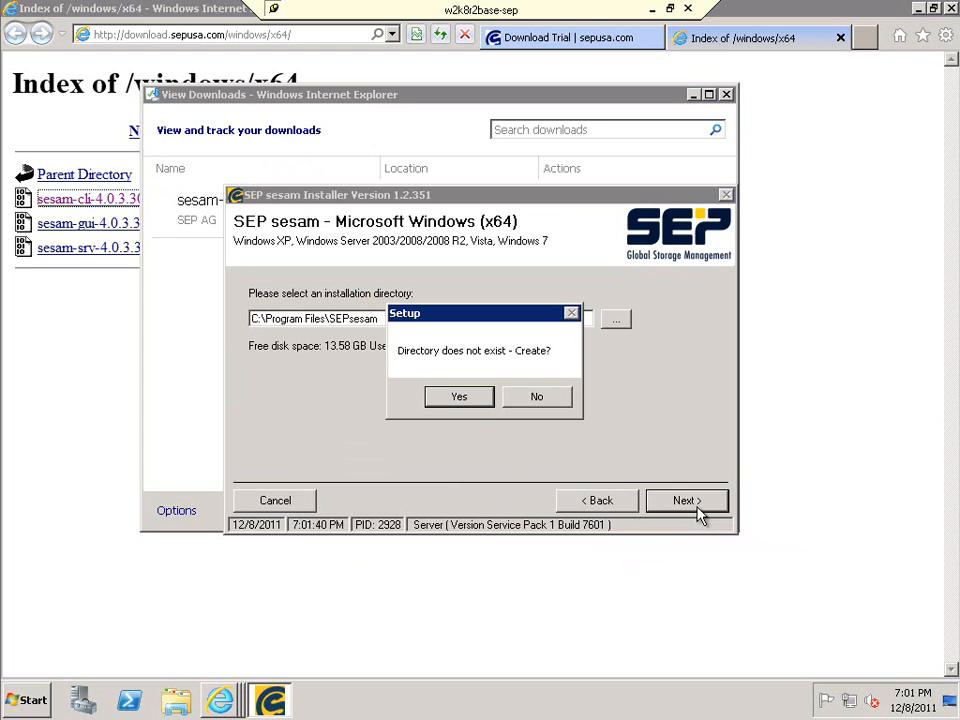
pyautogui.click(467, 404)
pyautogui.click(345, 356)
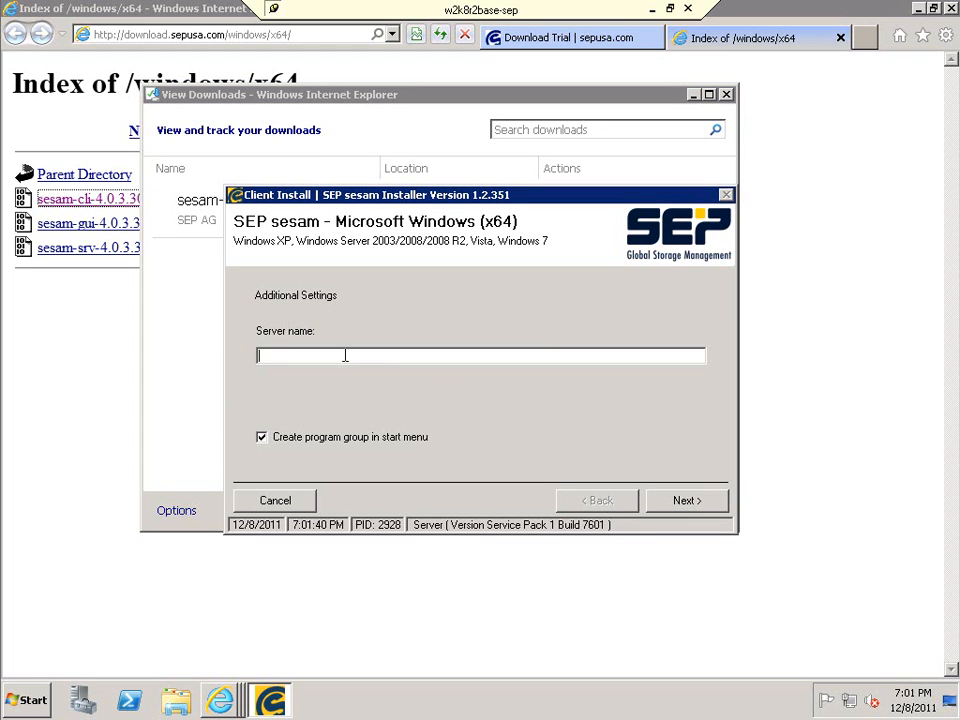
# Enter win2k3r2-sep.sepdom.lz as the server name and begin the client installation.
pyautogui.write('win2k3r2-sep.sepdom.lz')
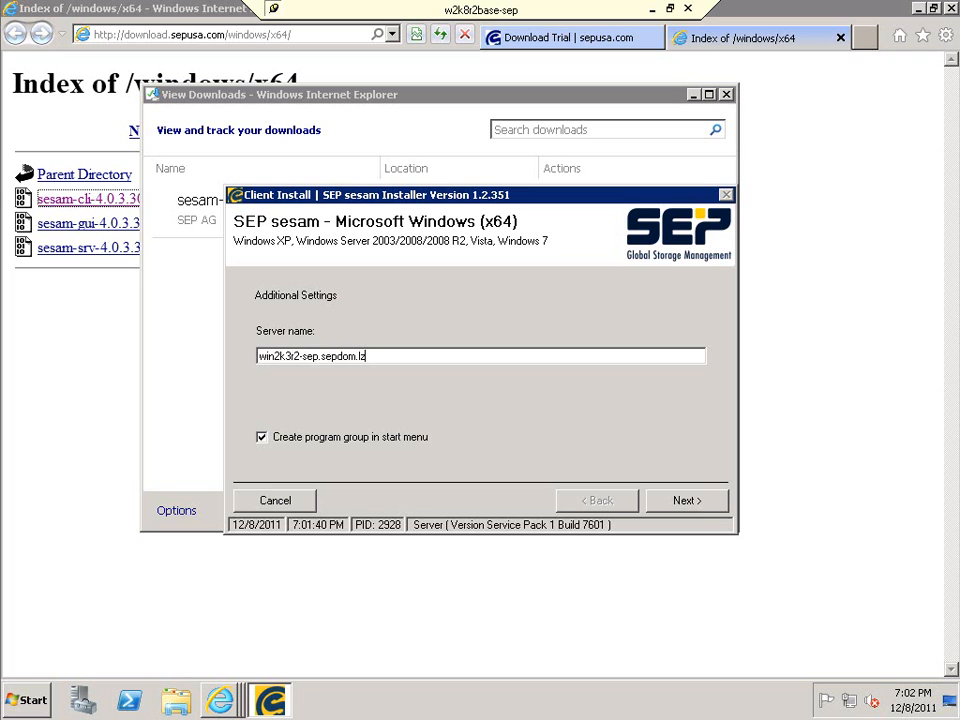
pyautogui.click(684, 500)
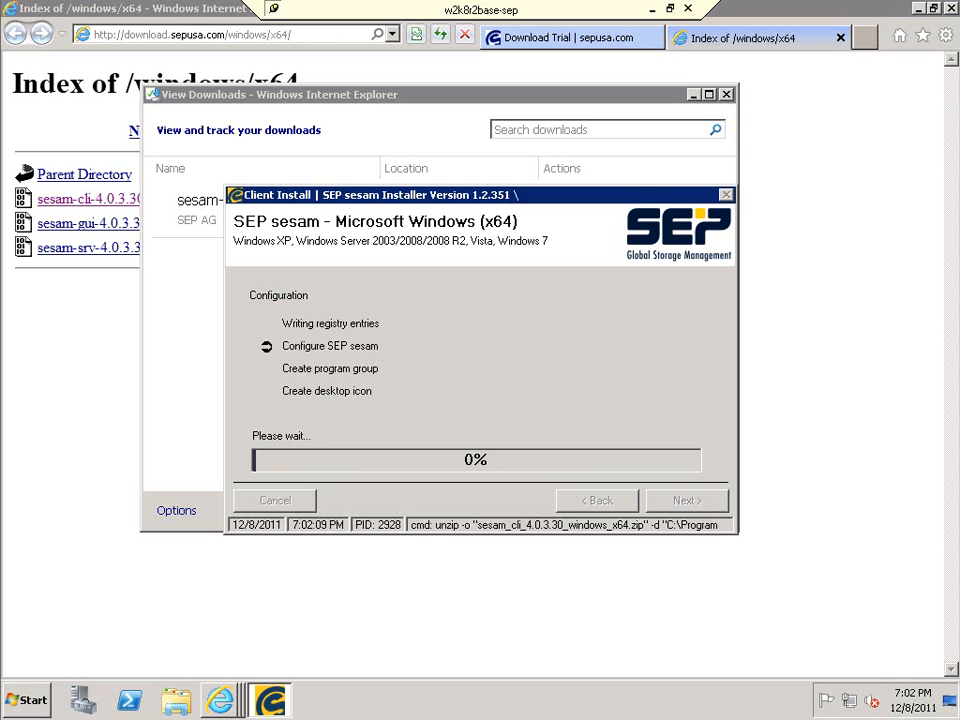
# Close the directory listing tab and Internet Explorer.
pyautogui.click(840, 38)
pyautogui.click(840, 38)
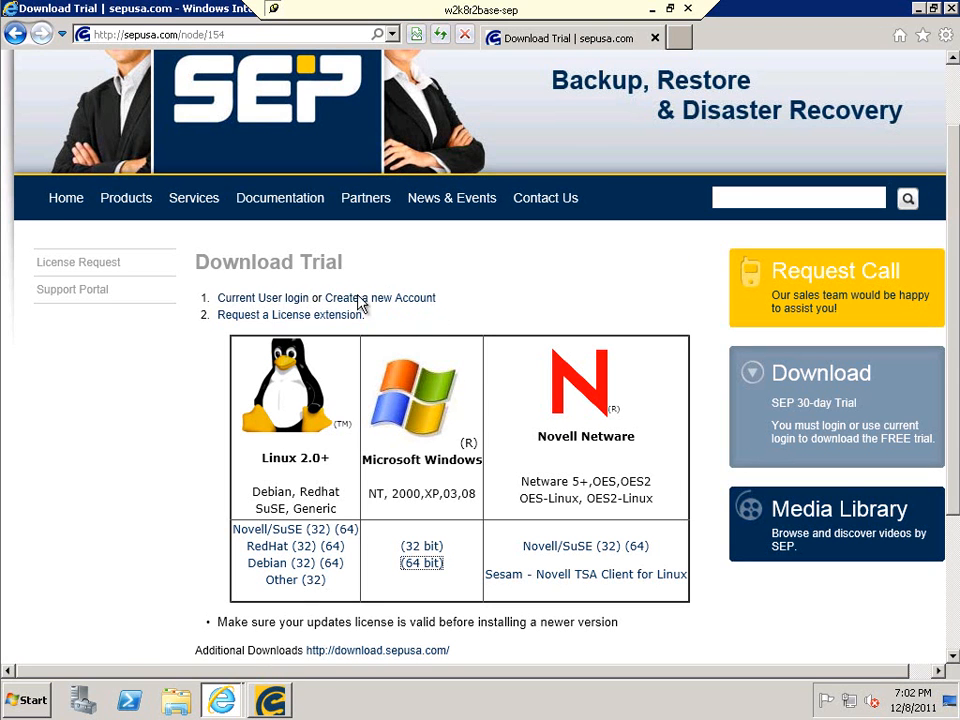
pyautogui.click(950, 9)
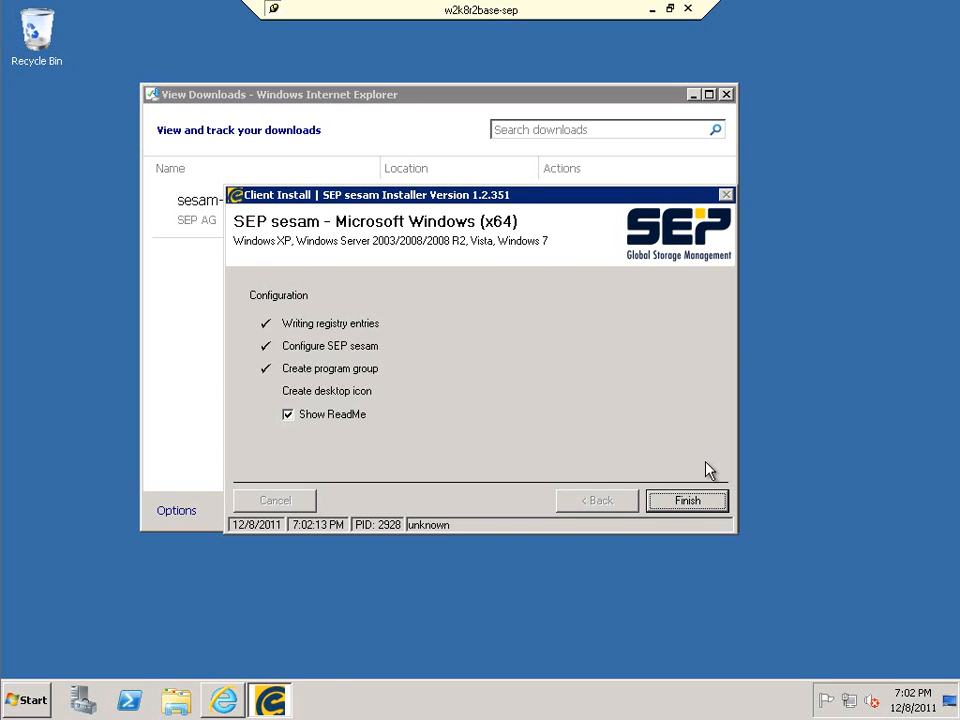
# Finish the installer, close the readme and downloads list, and return to the SEP sesam console.
pyautogui.click(703, 507)
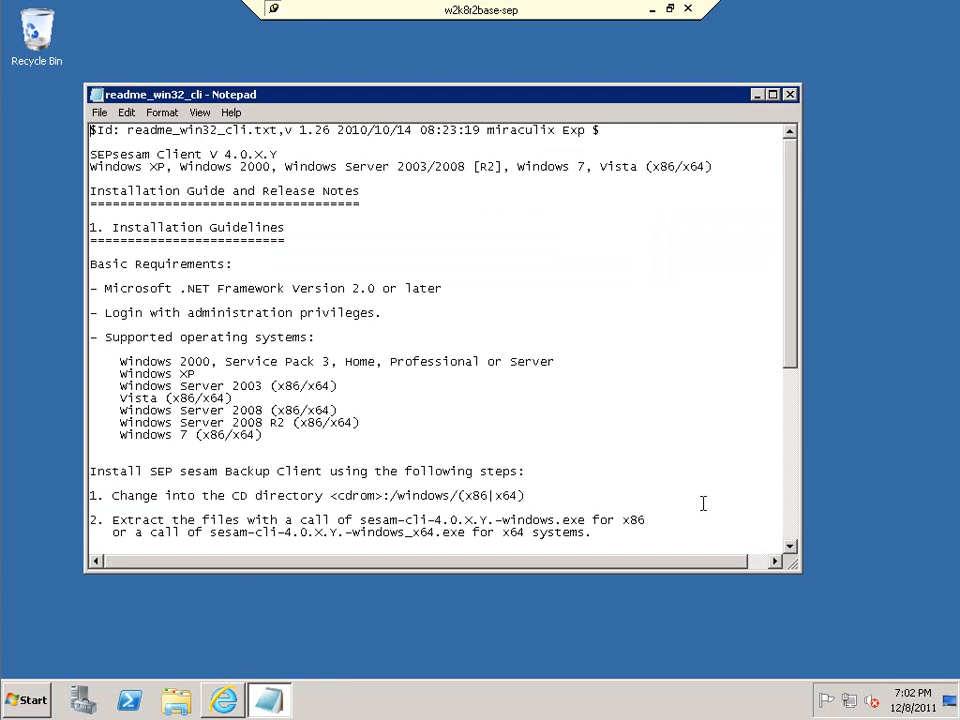
pyautogui.click(792, 95)
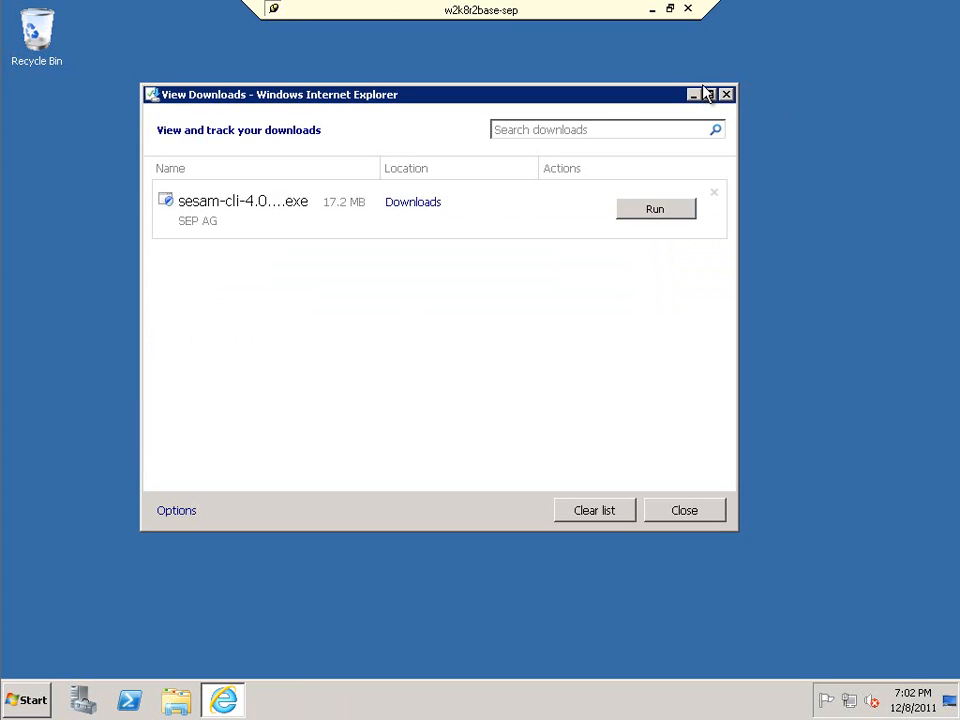
pyautogui.click(726, 95)
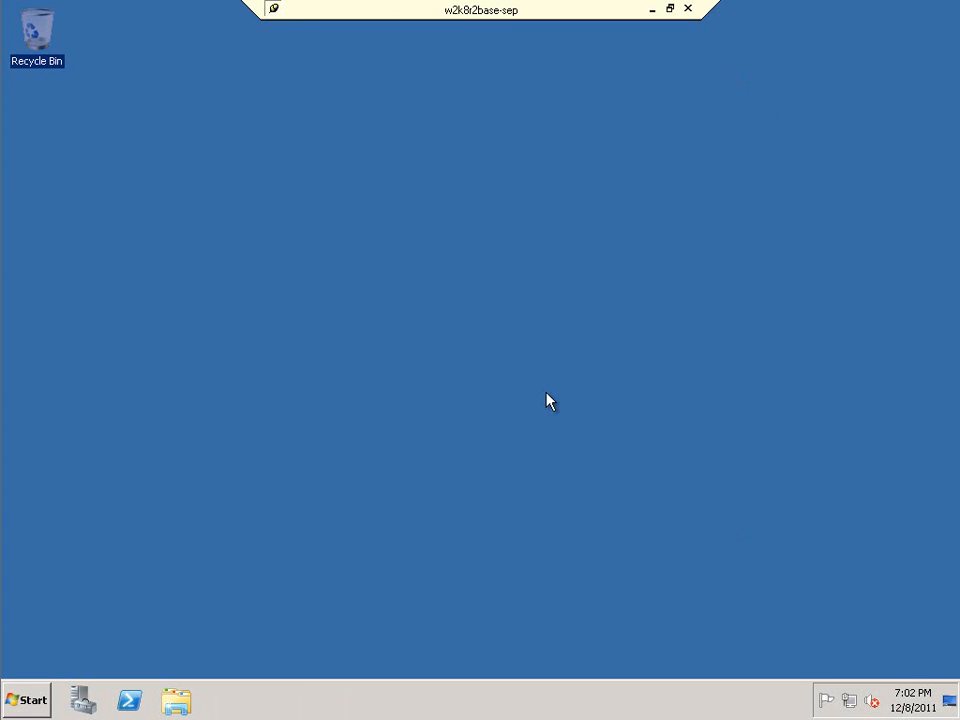
pyautogui.click(652, 10)
pyautogui.click(230, 708)
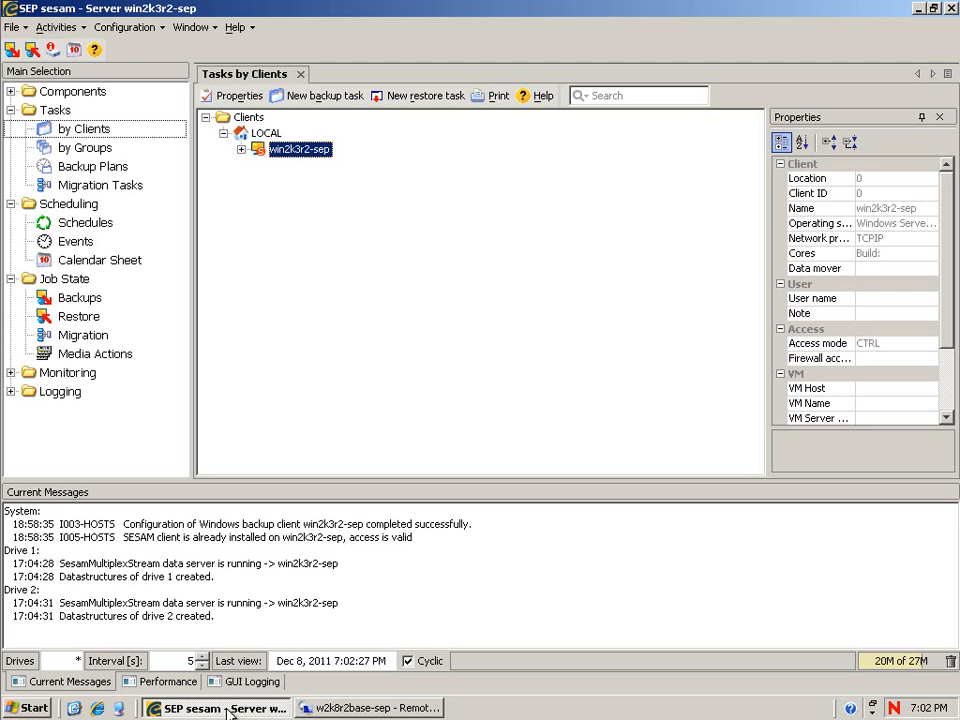
# Add client w2k8r2base-sep under LOCAL with operating system Windows Server 2008 R2.
pyautogui.click(264, 133)
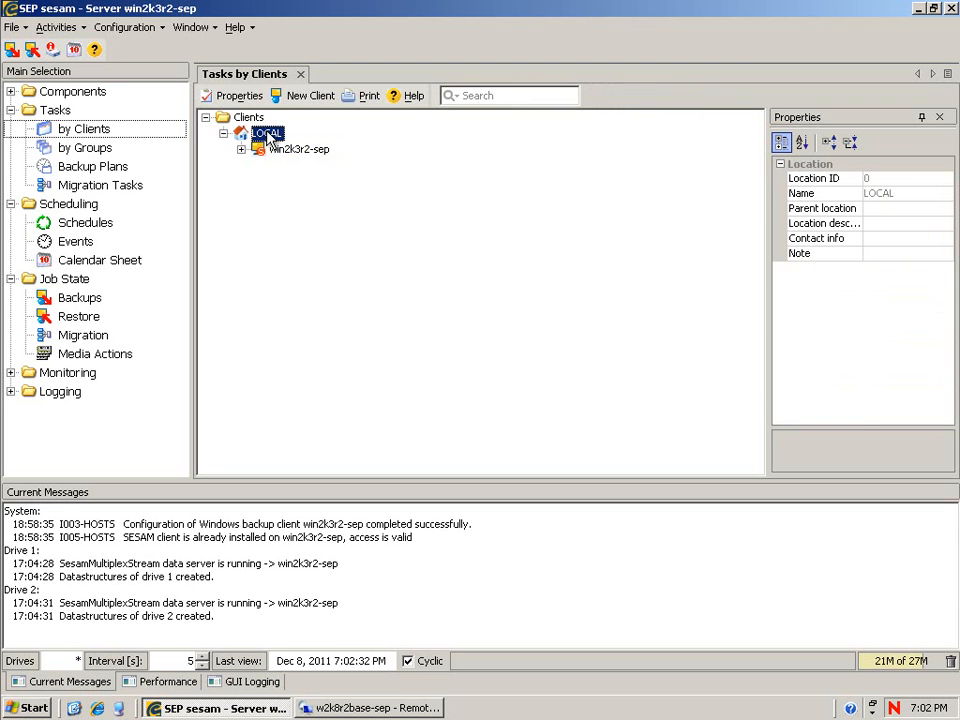
pyautogui.rightClick(270, 138)
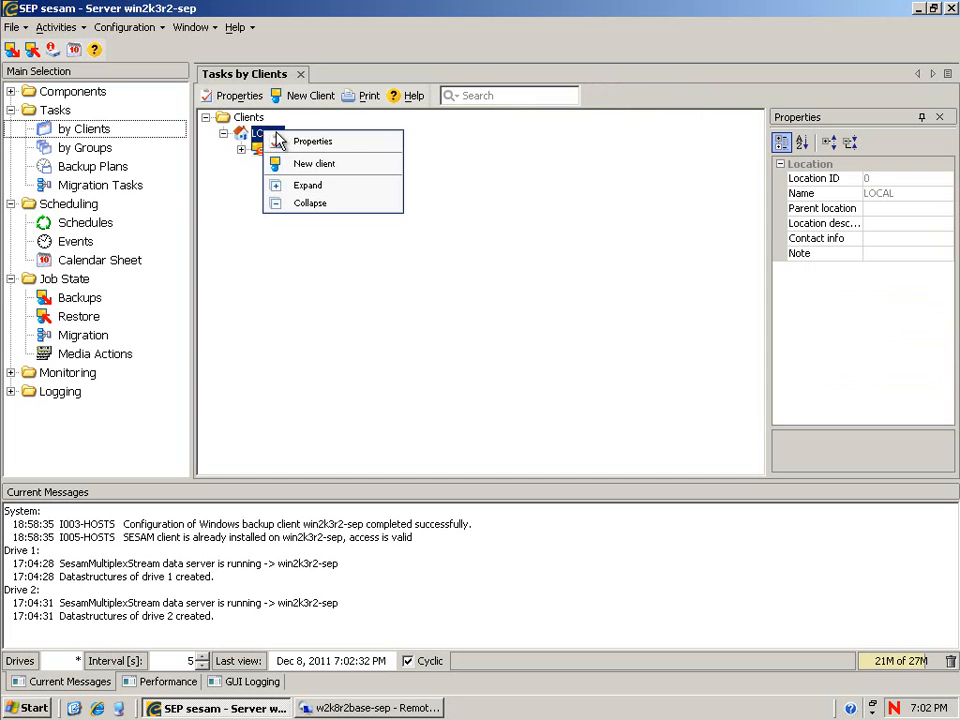
pyautogui.click(311, 166)
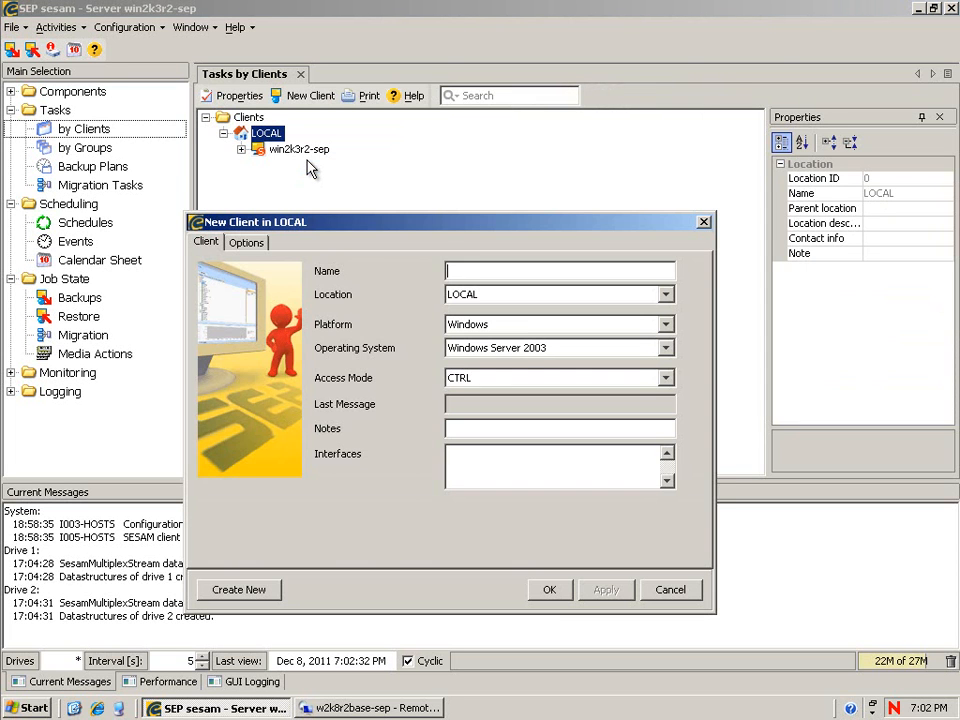
pyautogui.write('w2k8')
pyautogui.write('r2')
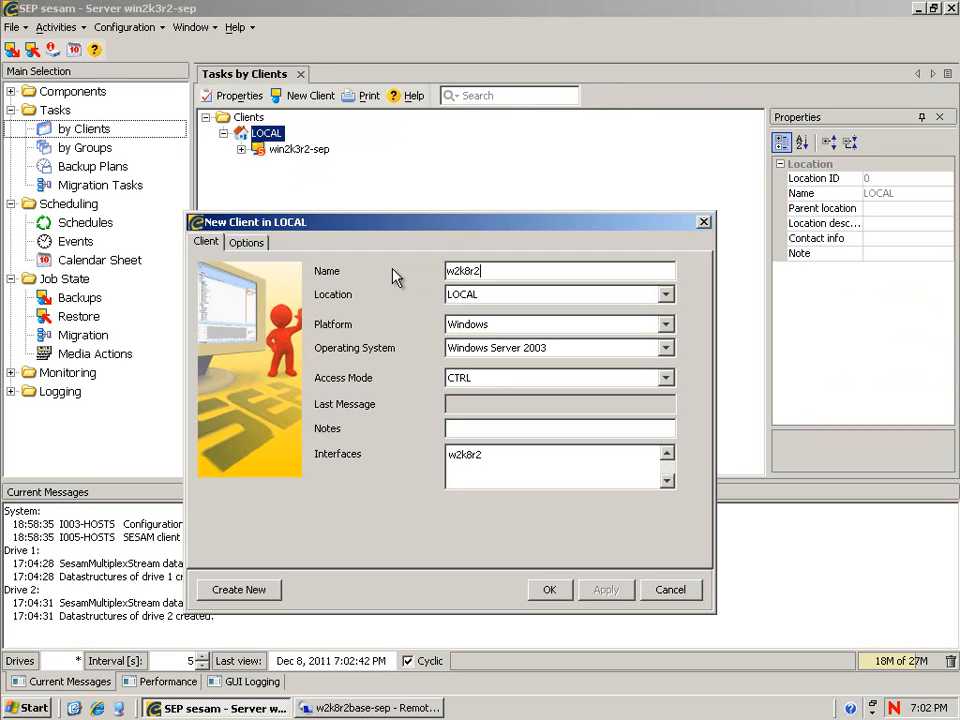
pyautogui.write('base-sep')
pyautogui.click(490, 350)
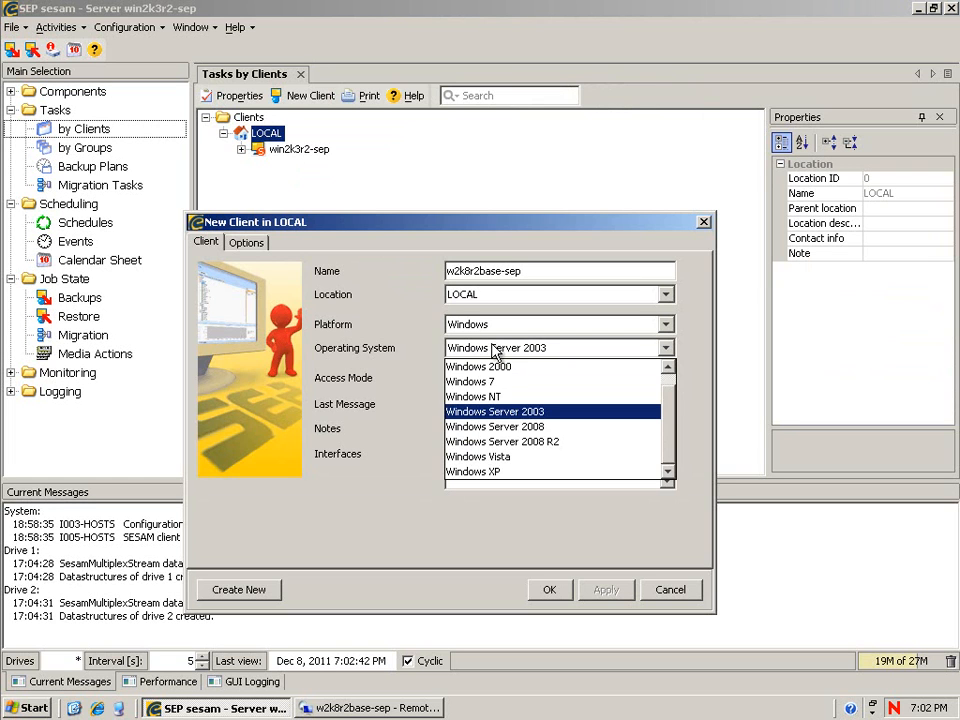
pyautogui.click(518, 442)
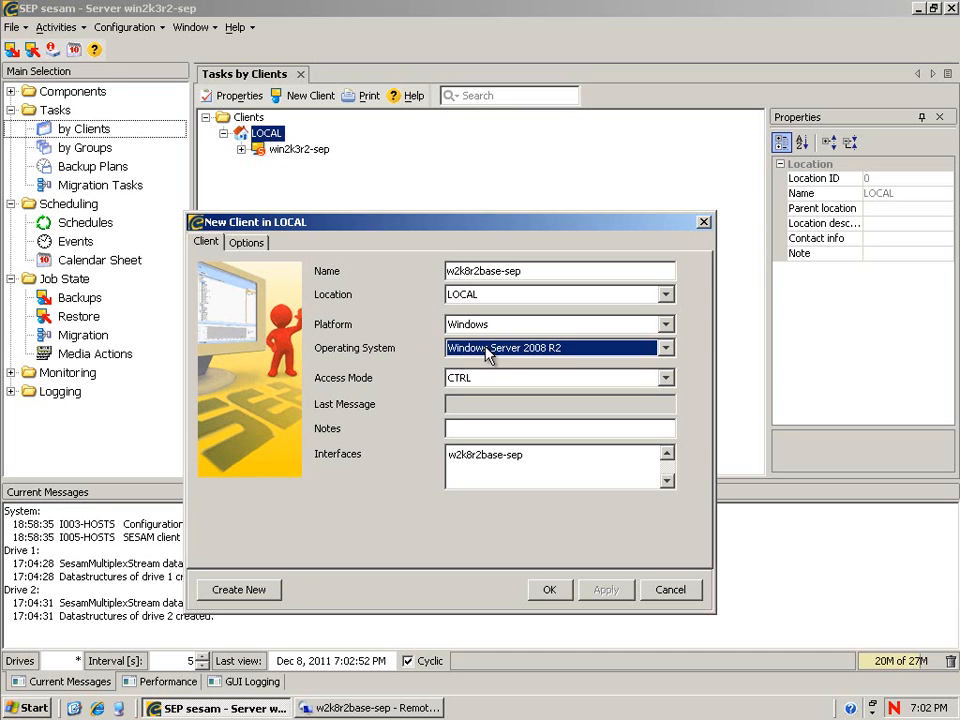
pyautogui.click(553, 591)
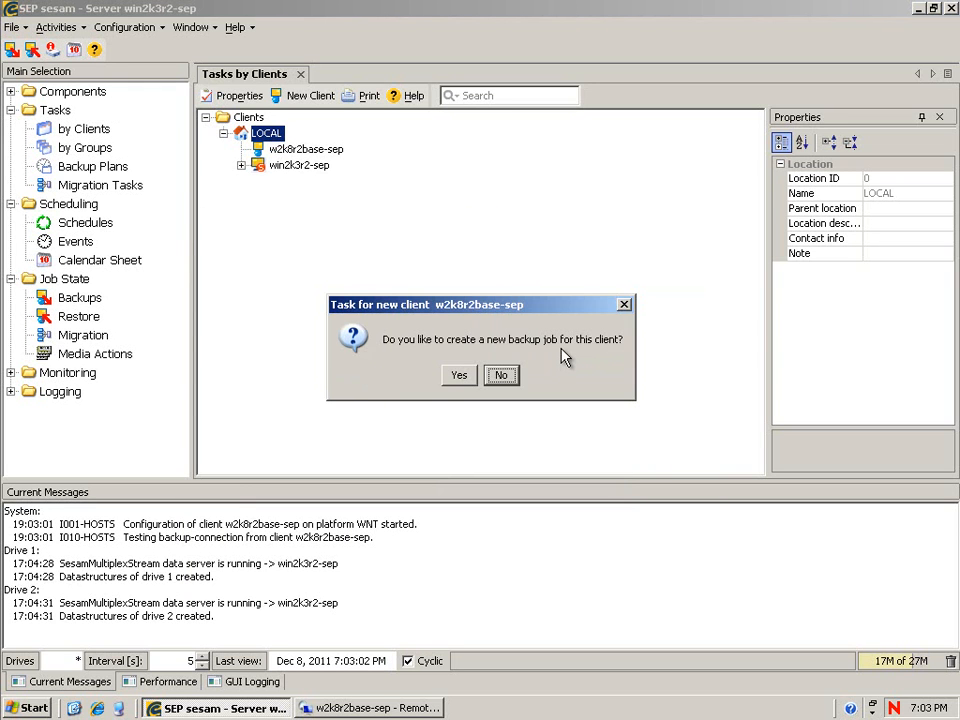
# Create backup task w2k8r2base-sep_system_recovery with System Recovery selected as its source.
pyautogui.click(456, 377)
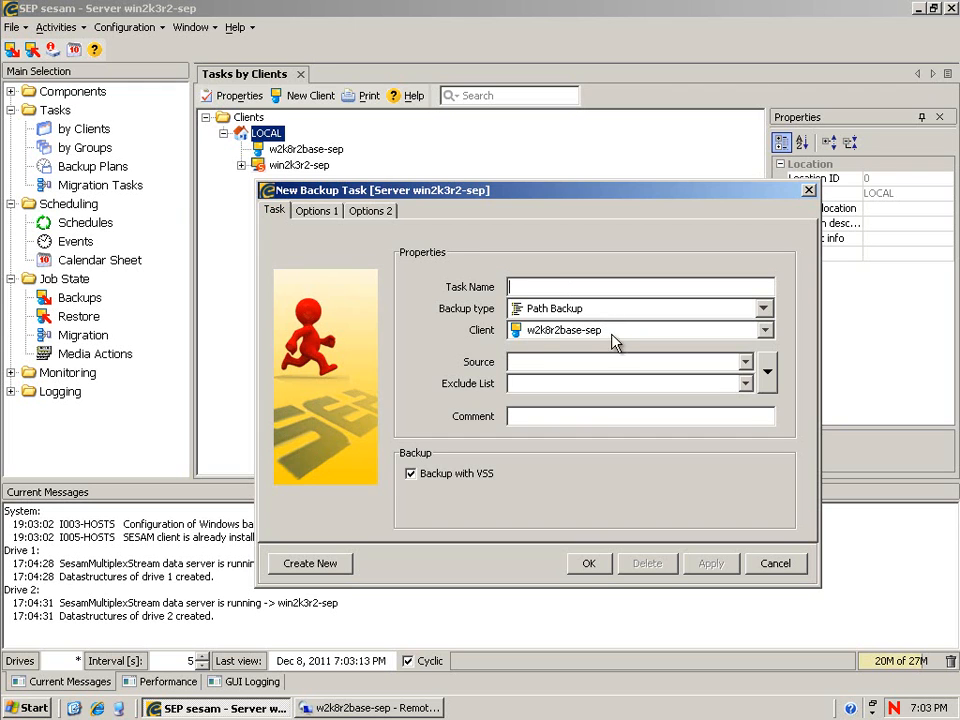
pyautogui.click(768, 377)
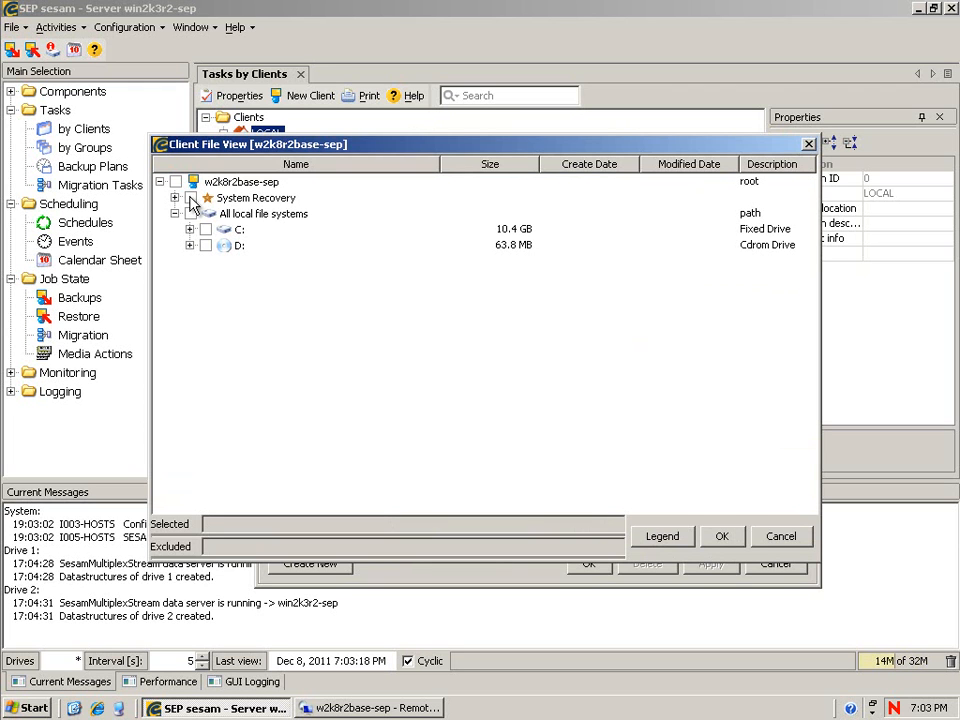
pyautogui.click(175, 182)
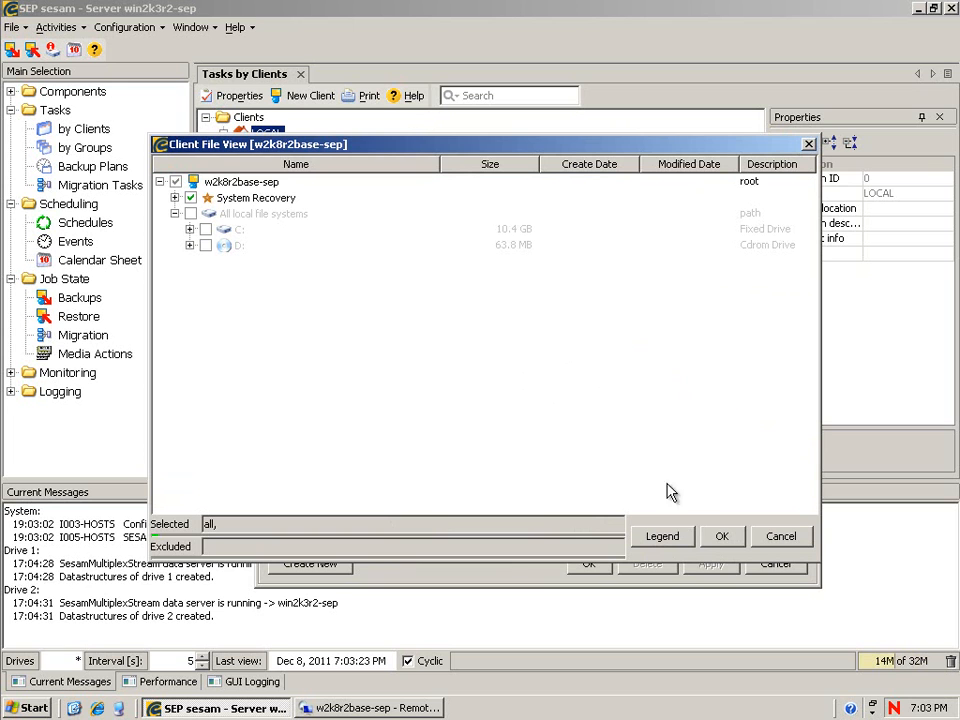
pyautogui.click(721, 538)
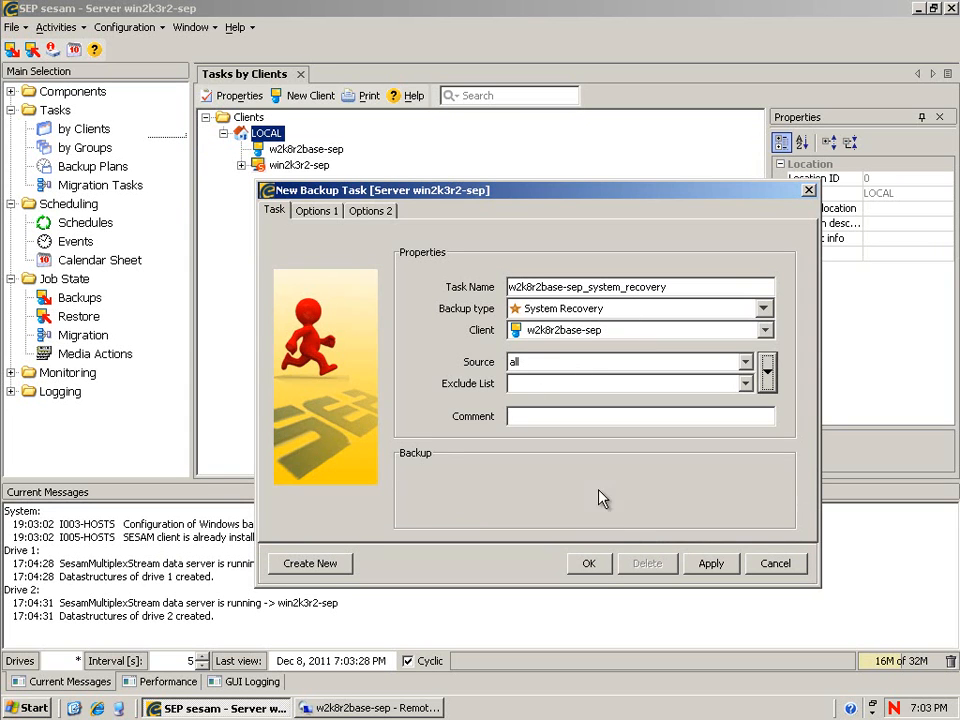
pyautogui.click(592, 566)
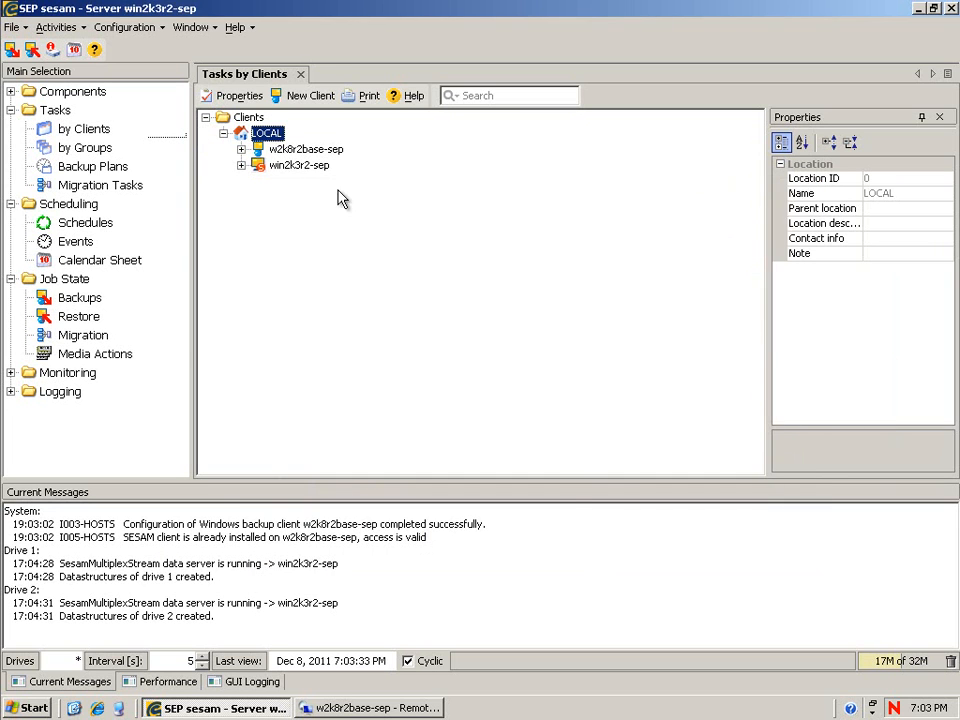
pyautogui.click(241, 150)
# Create backup task w2k8r2base-sep_all_drives for client w2k8r2base-sep with source set to all.
pyautogui.rightClick(300, 150)
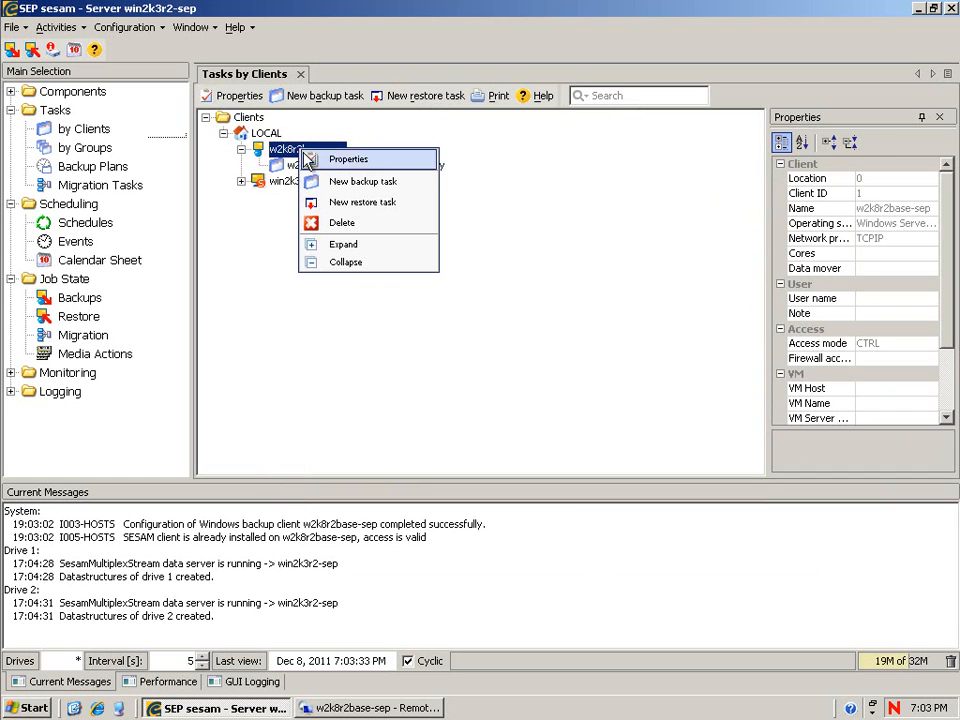
pyautogui.click(334, 189)
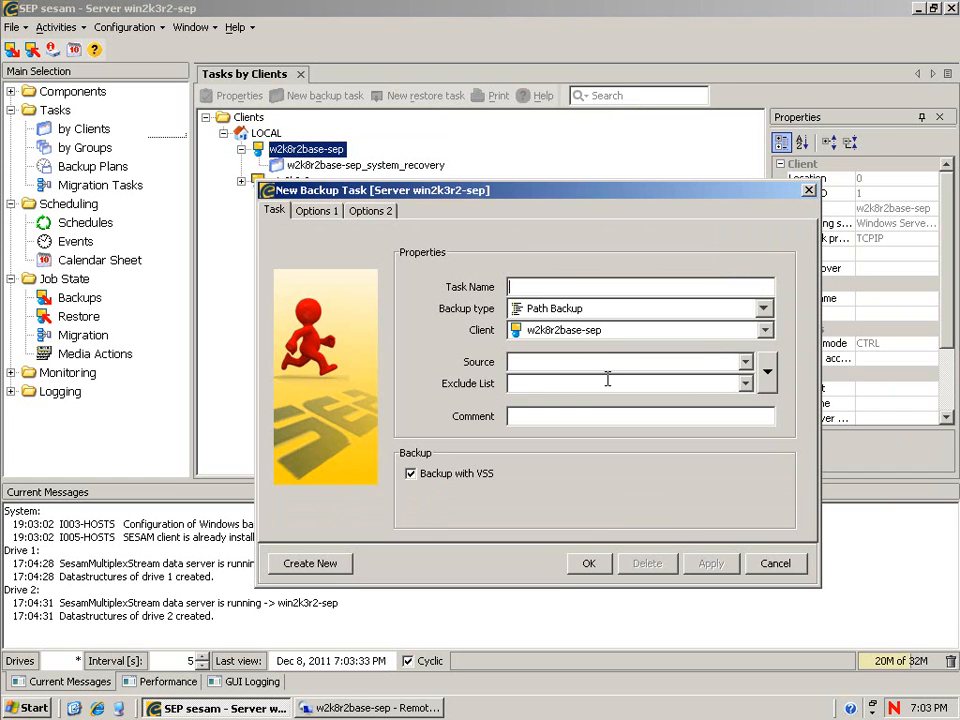
pyautogui.click(762, 368)
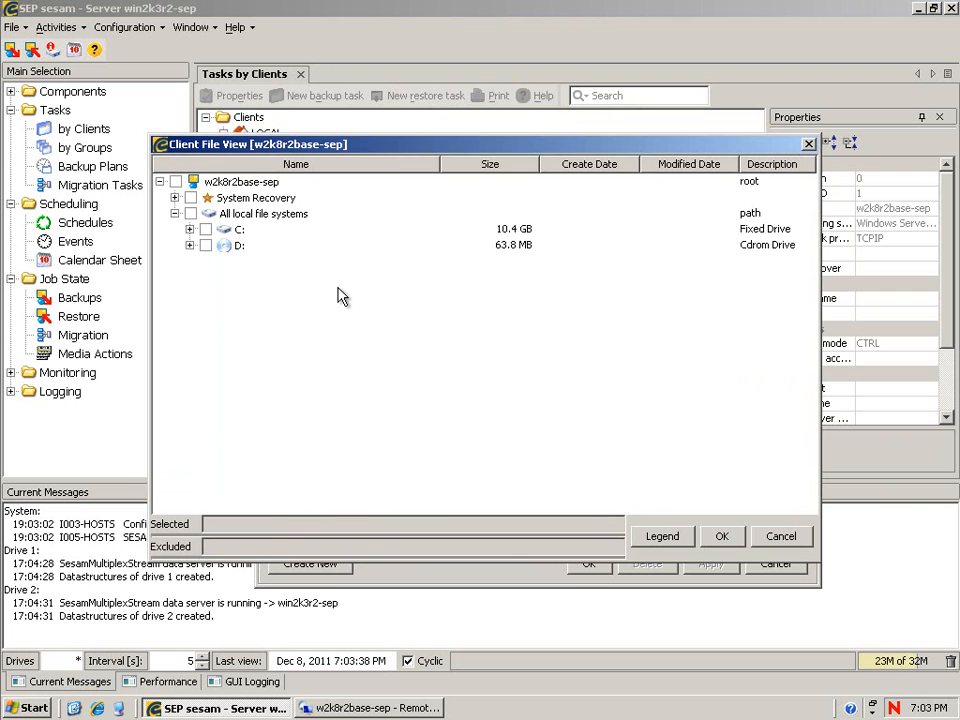
pyautogui.click(204, 232)
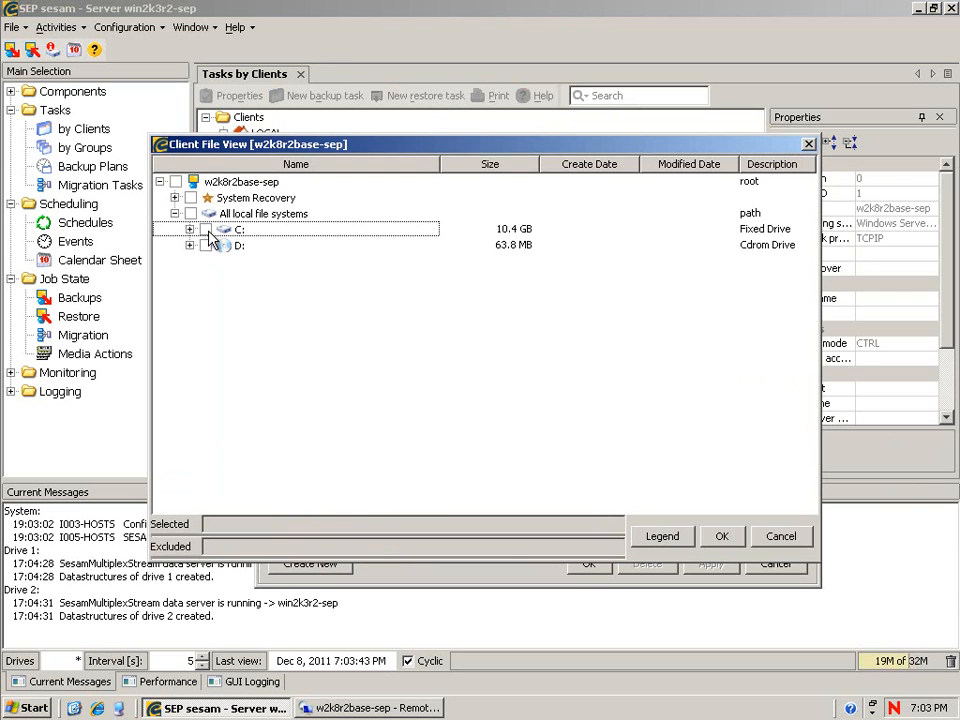
pyautogui.click(205, 232)
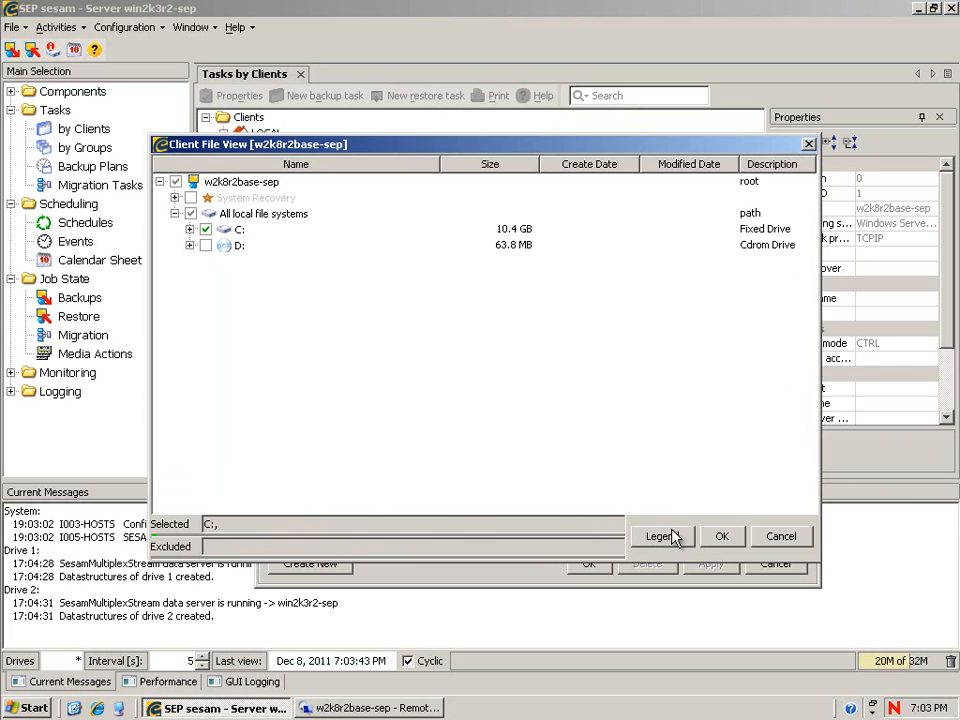
pyautogui.click(725, 537)
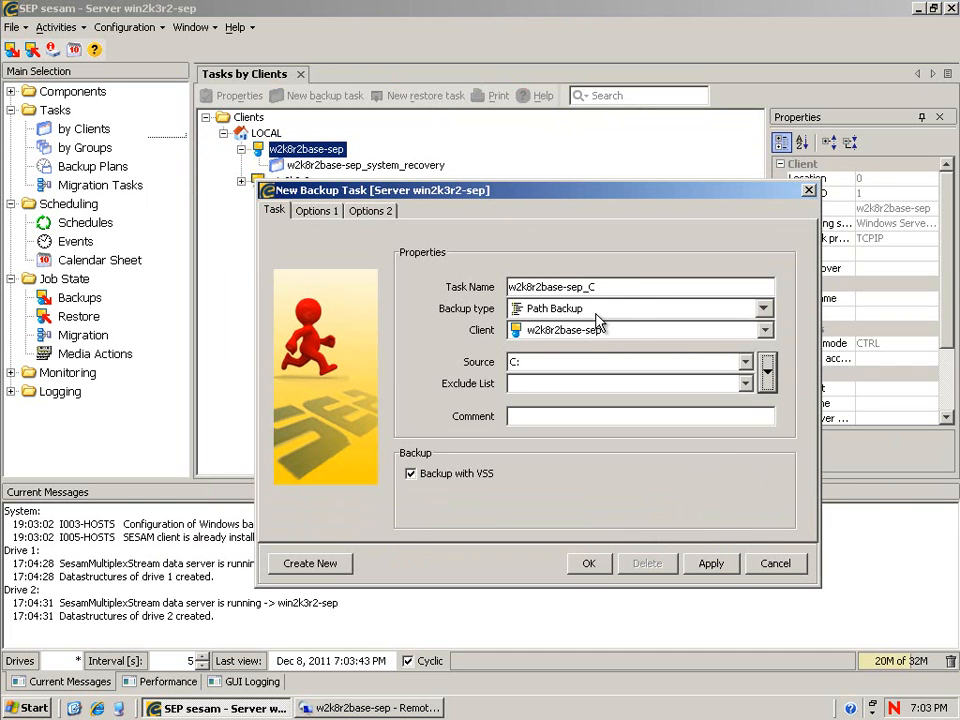
pyautogui.click(550, 365)
pyautogui.write('all')
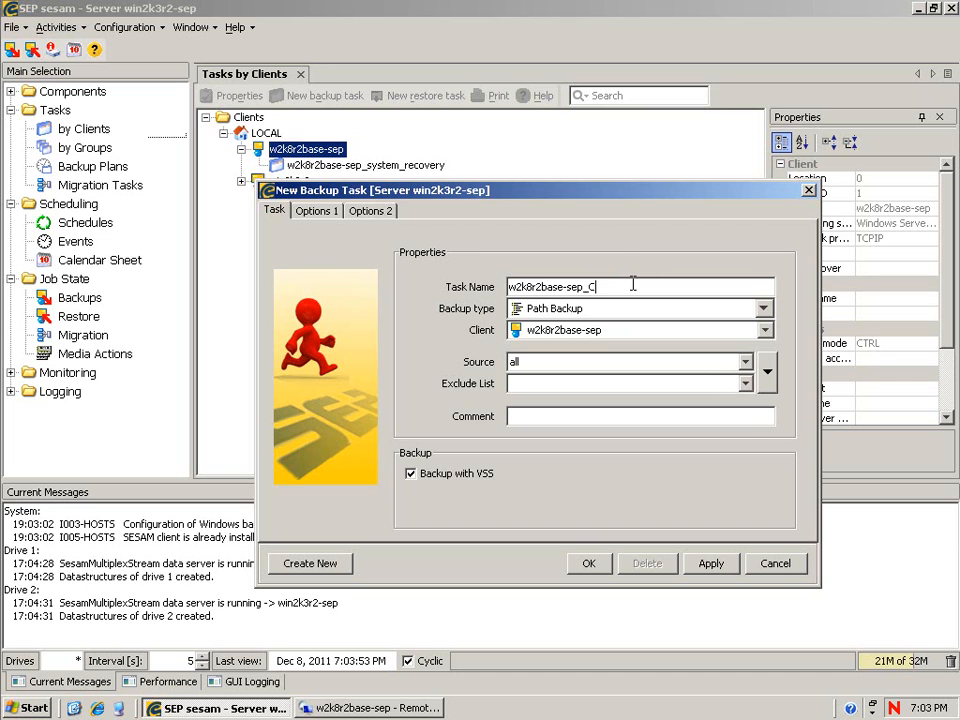
pyautogui.write('all_drives')
pyautogui.click(589, 563)
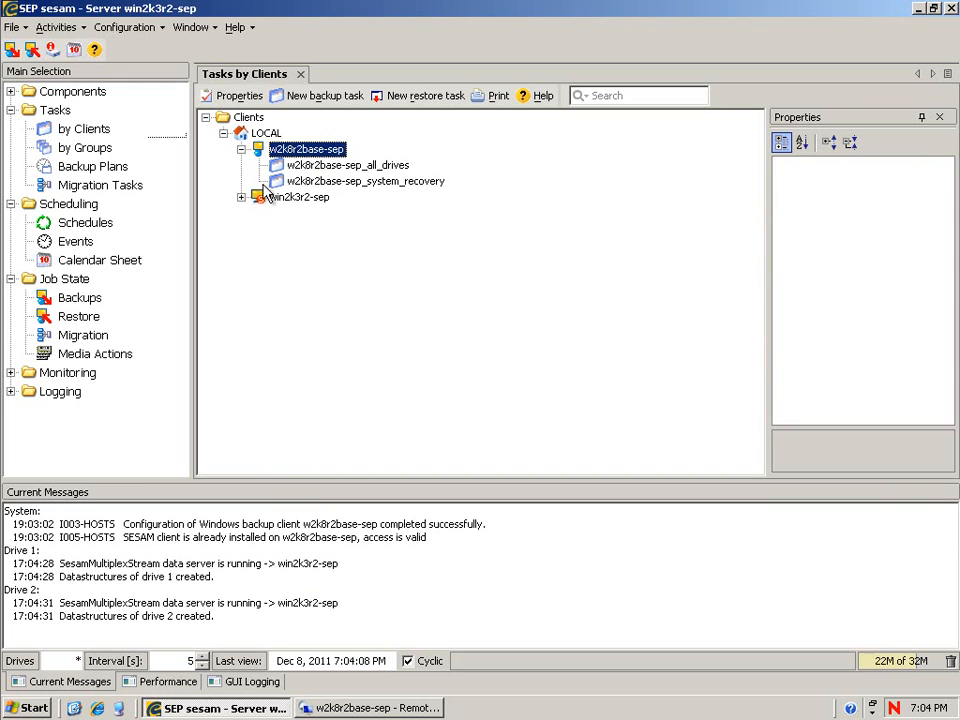